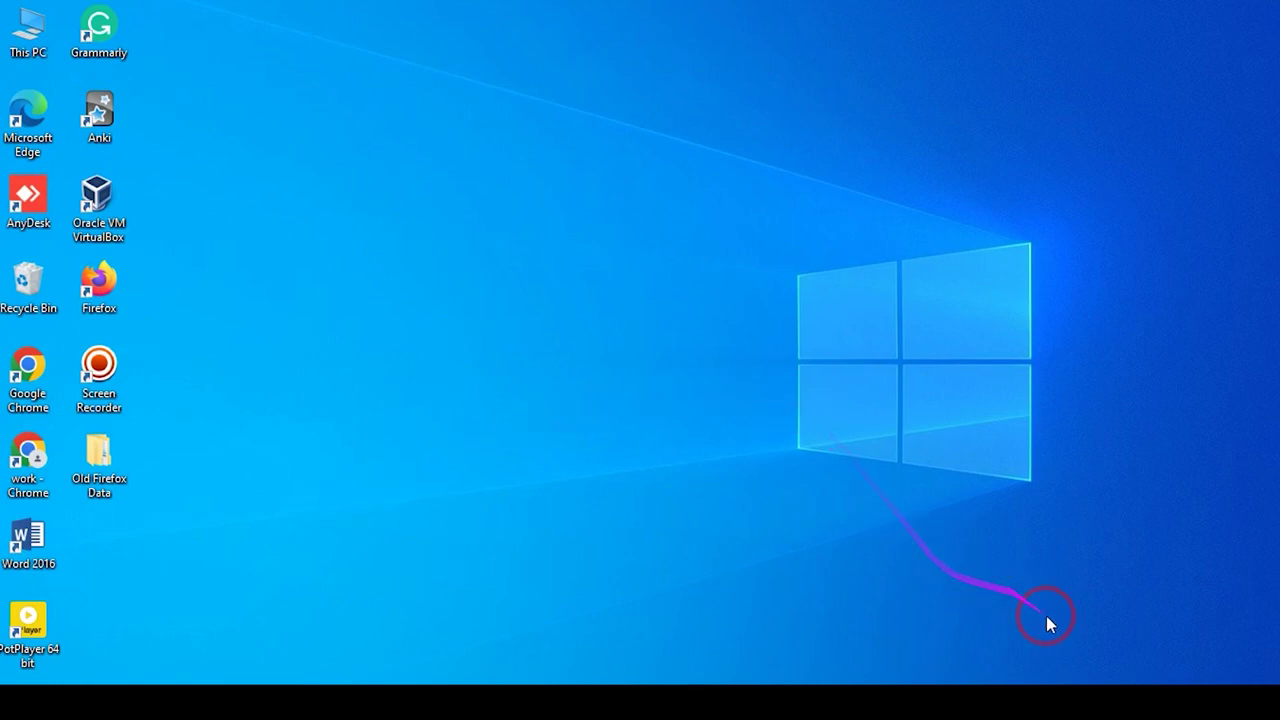
# Step: Open the Ethernet connection's properties in Network & Internet settings
pyautogui.click(1117, 680)
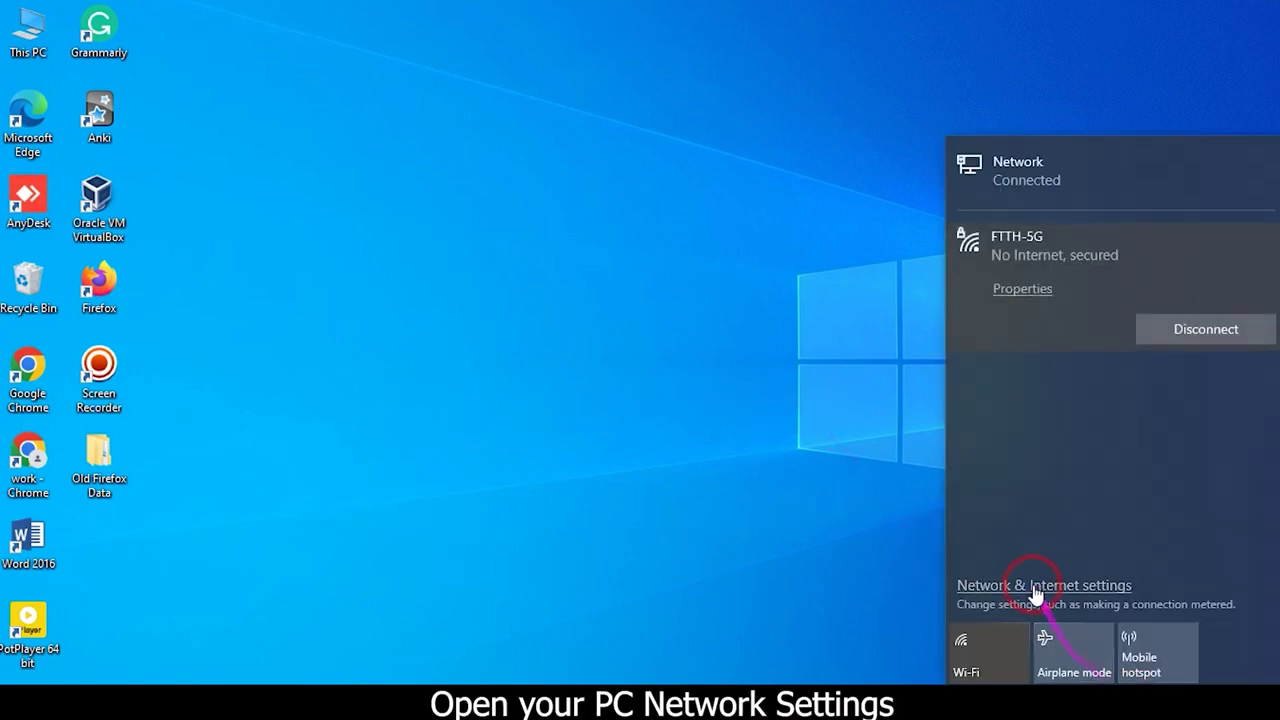
pyautogui.click(1033, 587)
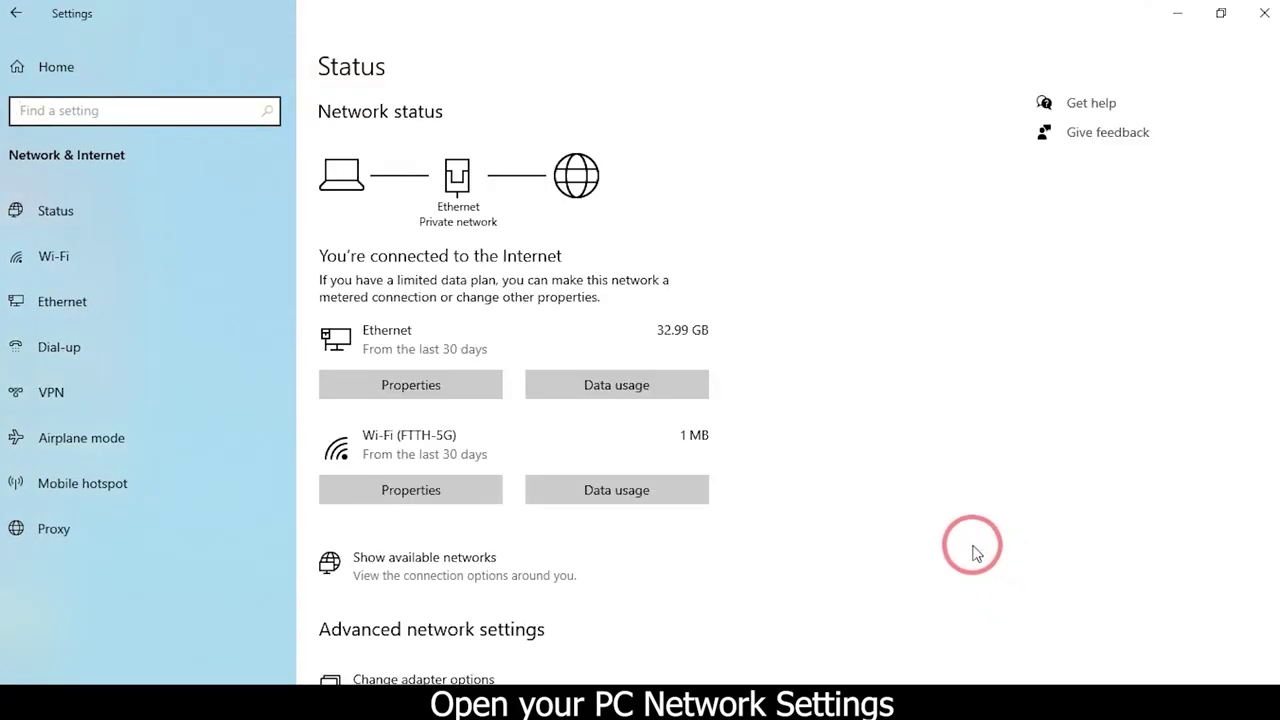
pyautogui.scroll(-4, 398, 460)
pyautogui.scroll(4, 414, 486)
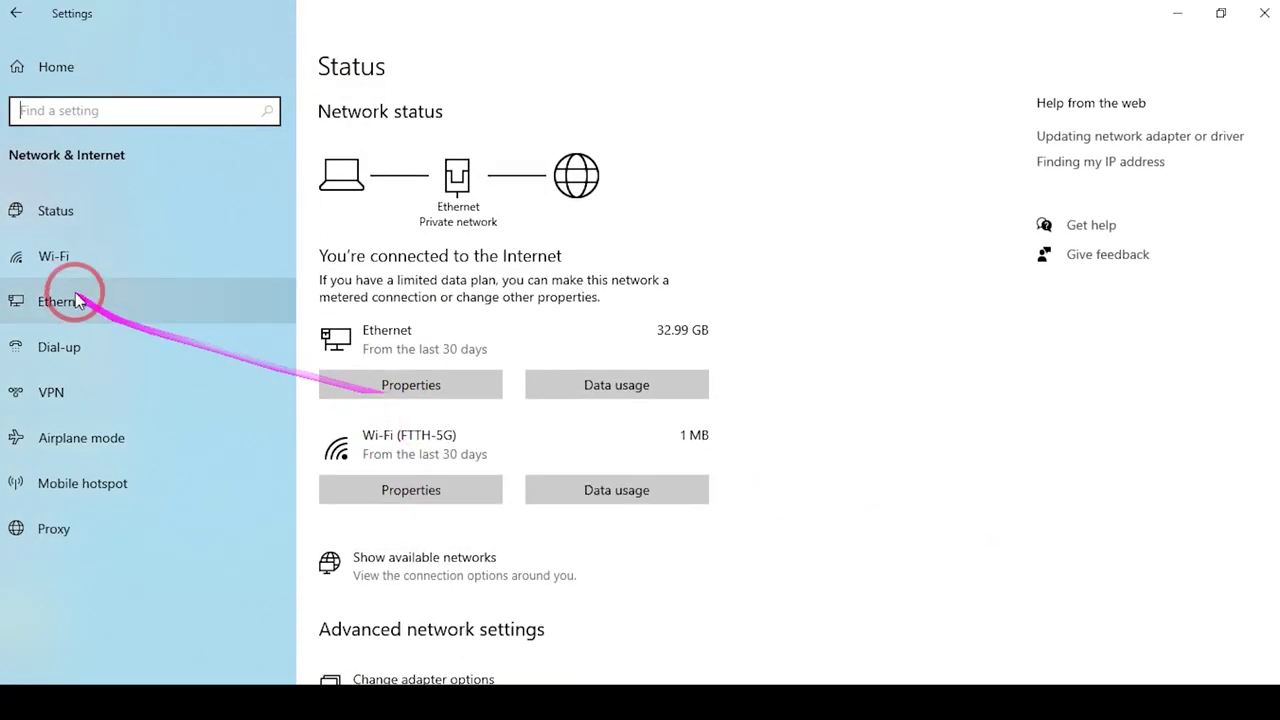
pyautogui.click(412, 396)
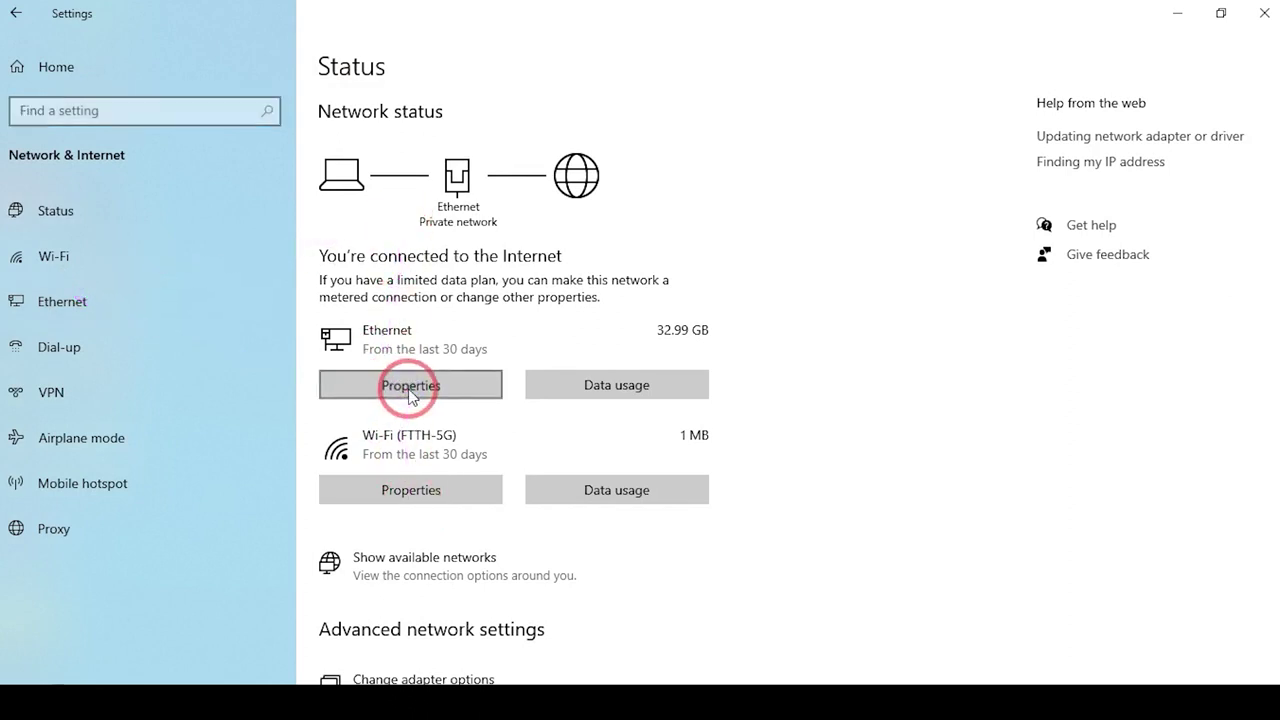
pyautogui.scroll(-5, 243, 323)
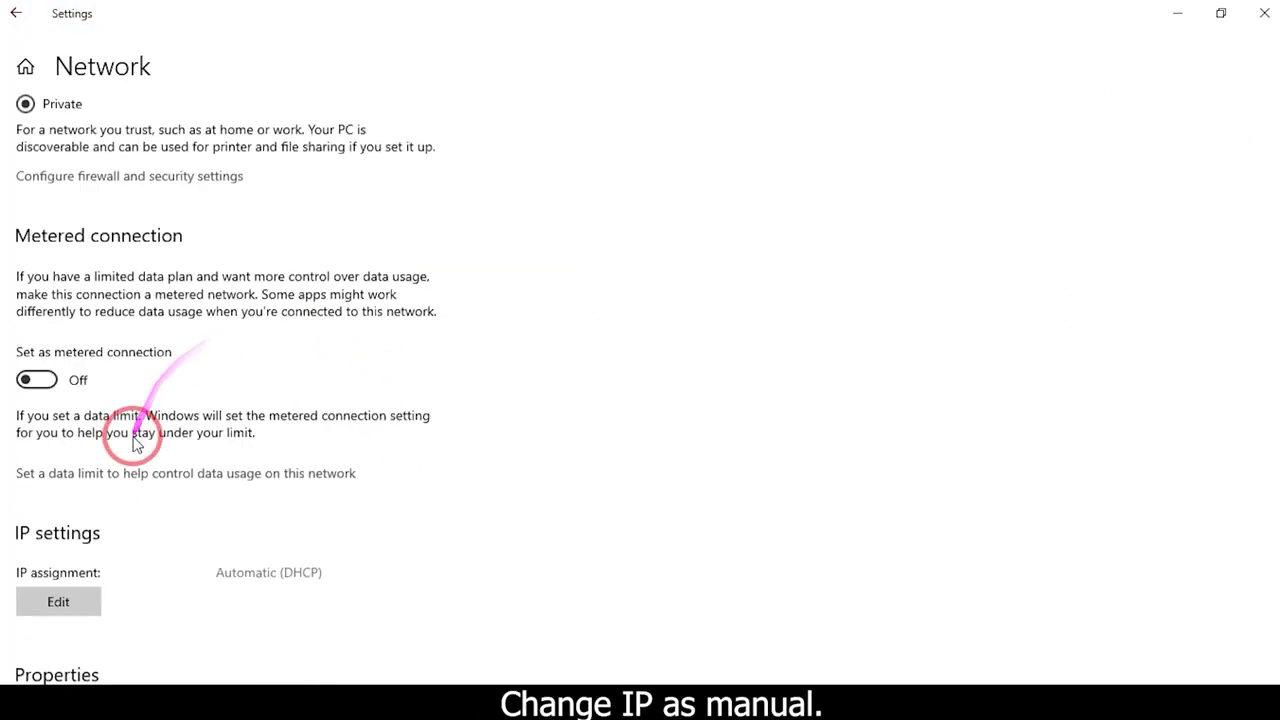
# Step: Switch IP assignment to Manual, turn on IPv4, and enter an address beginning 192.168.100
pyautogui.click(70, 487)
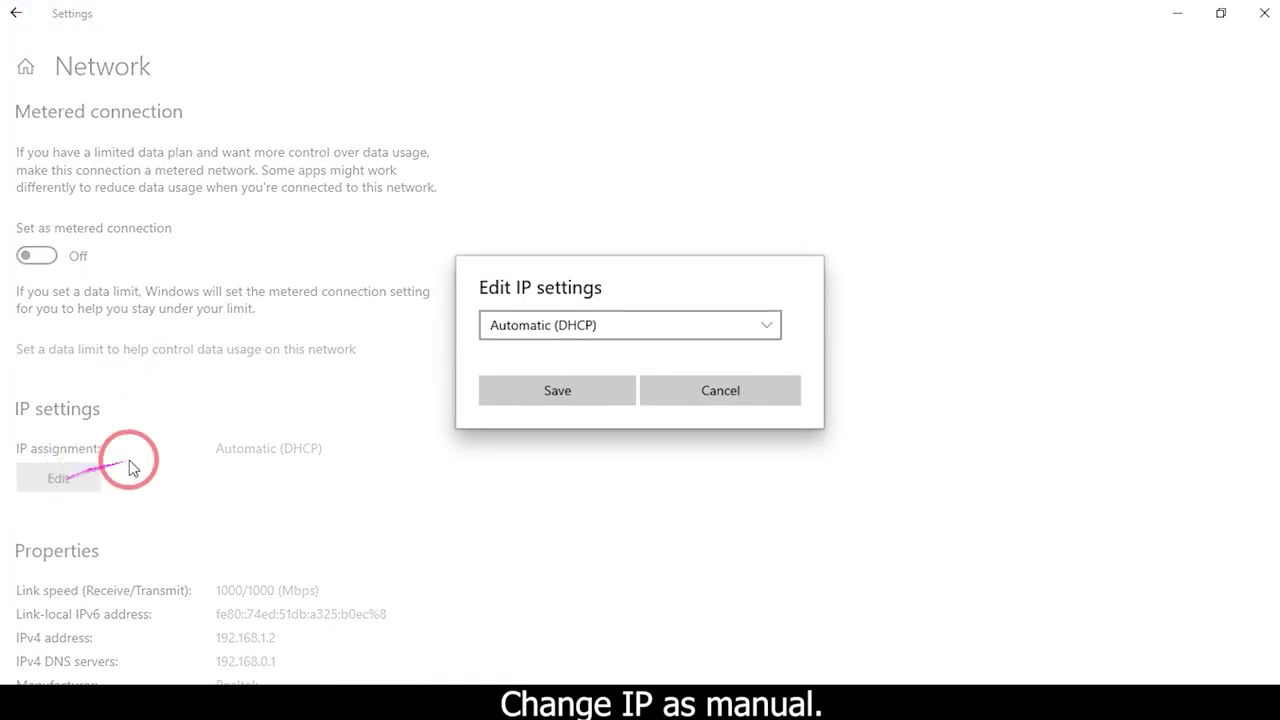
pyautogui.click(567, 327)
pyautogui.click(545, 357)
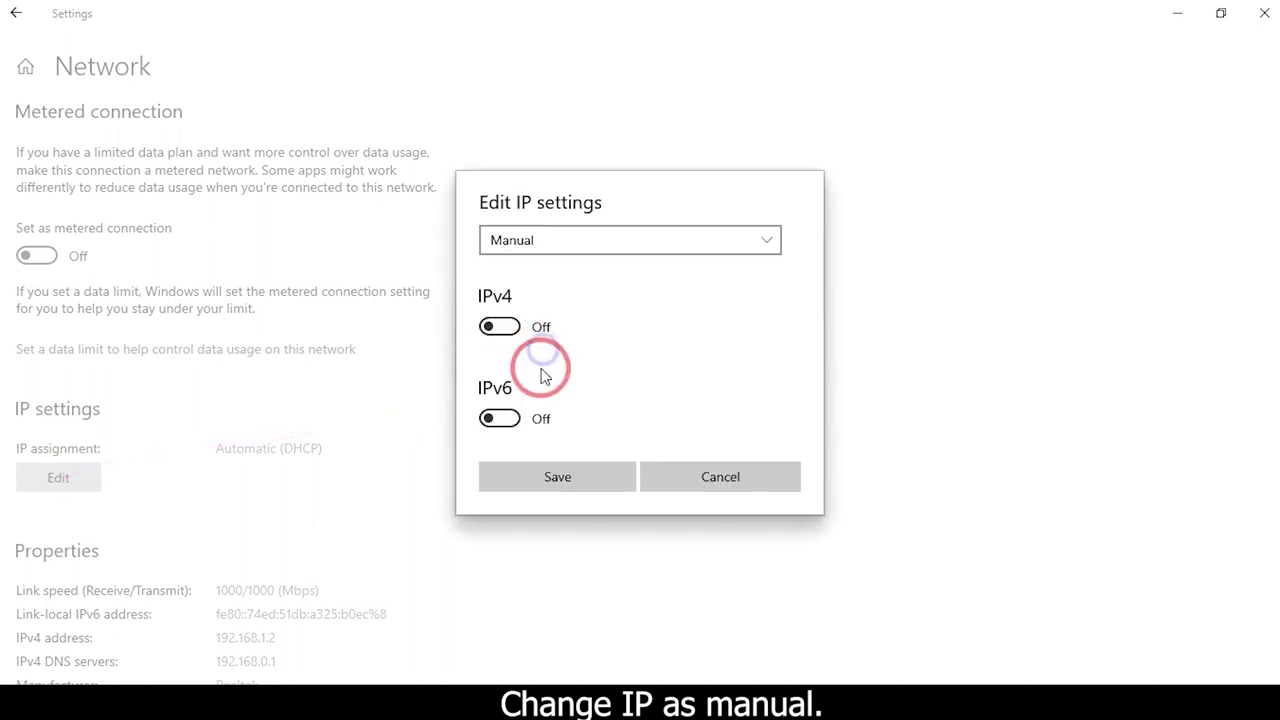
pyautogui.click(502, 332)
pyautogui.click(588, 232)
pyautogui.click(743, 229)
pyautogui.write('192.168')
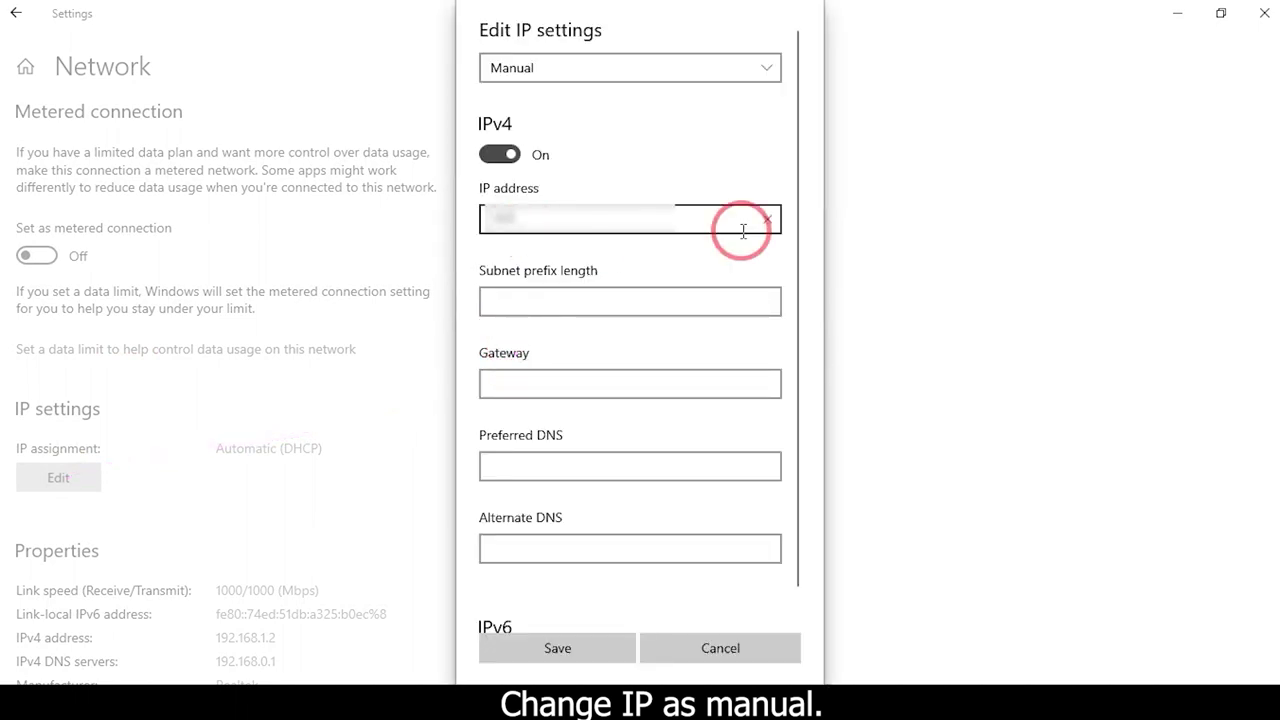
pyautogui.write('.1')
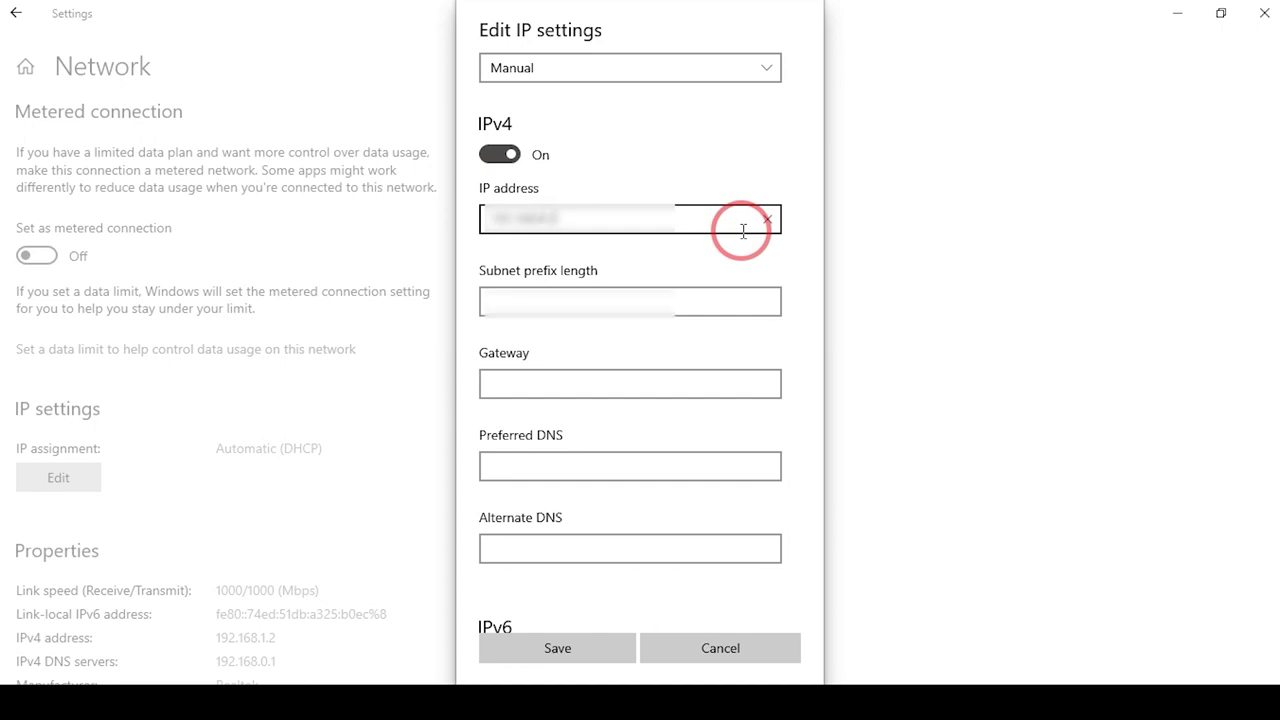
pyautogui.write('00')
# Step: Fill in the subnet prefix length and a gateway beginning 192.1, save, and close Settings
pyautogui.click(657, 293)
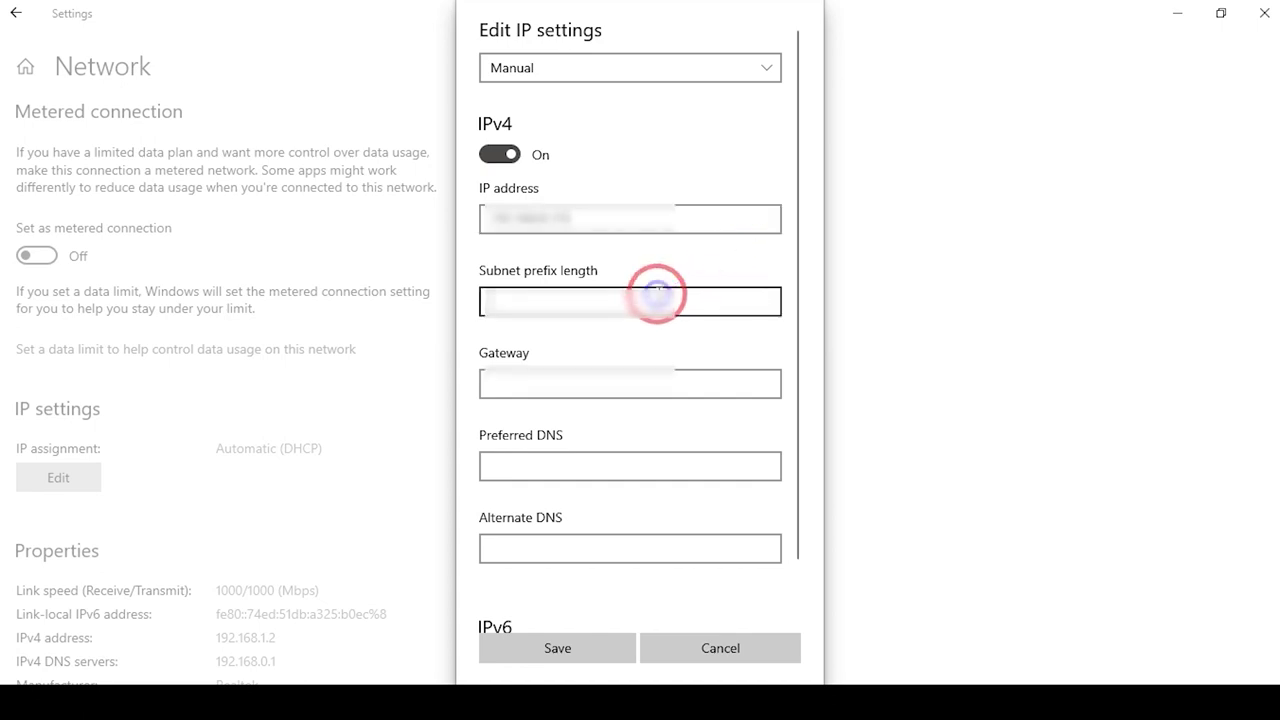
pyautogui.click(640, 375)
pyautogui.write('192.1')
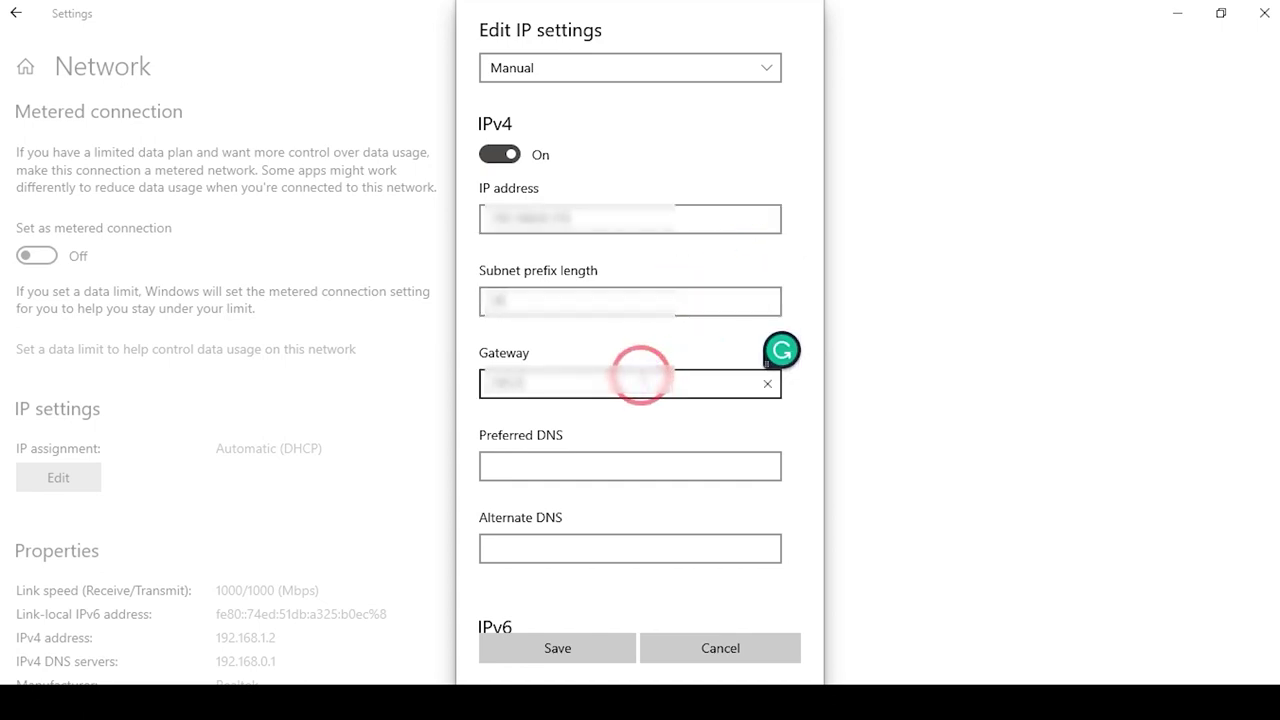
pyautogui.click(552, 645)
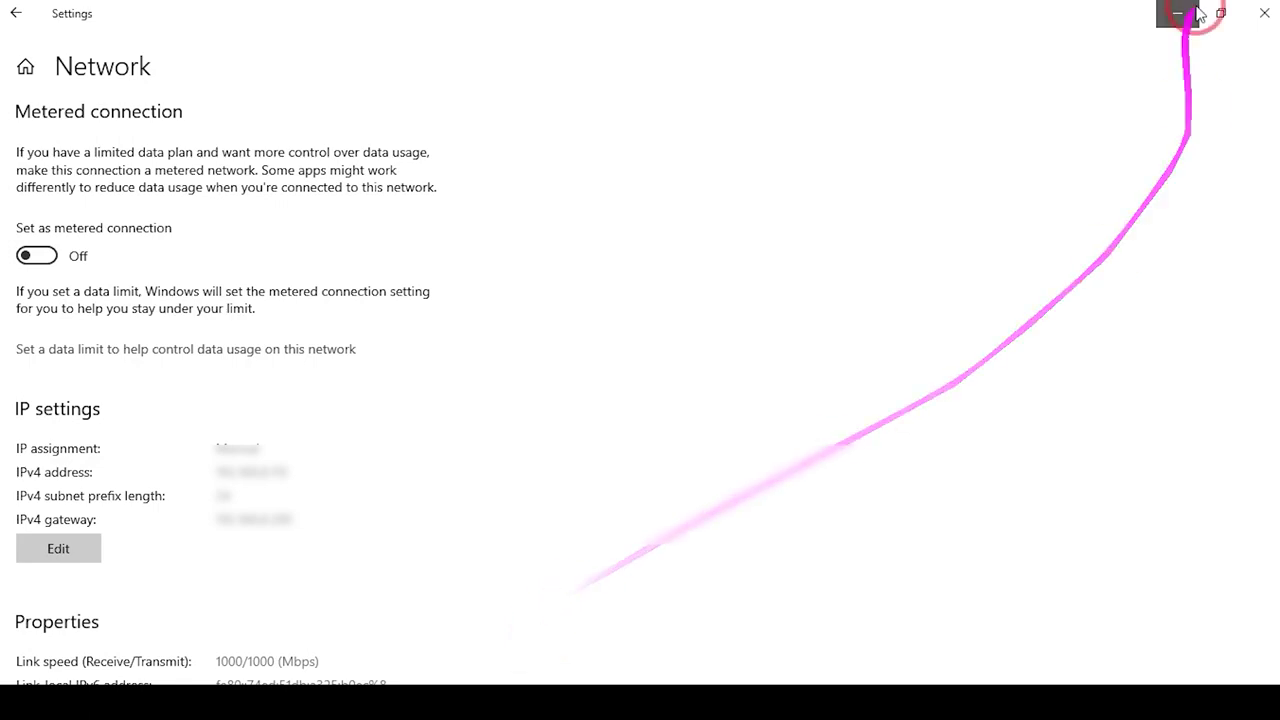
pyautogui.click(1264, 10)
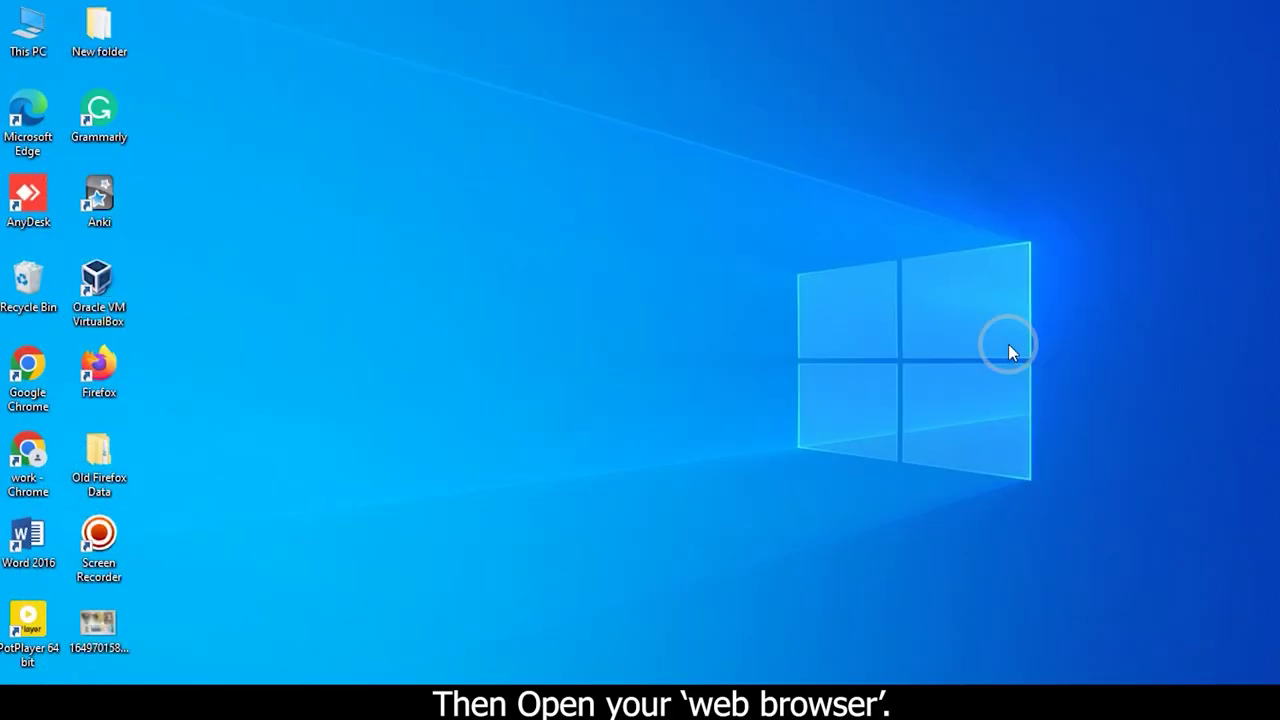
# Step: Launch Chrome and load the OLT address 192.168.8.200
pyautogui.doubleClick(30, 447)
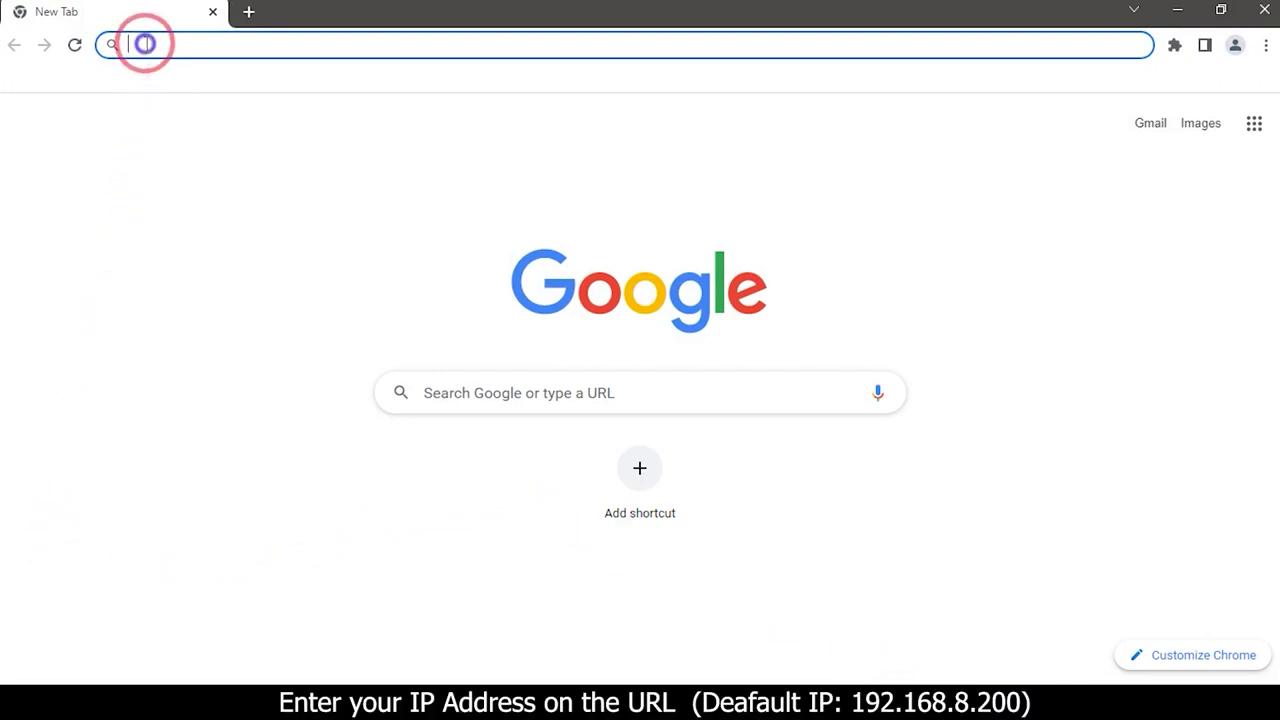
pyautogui.write('192')
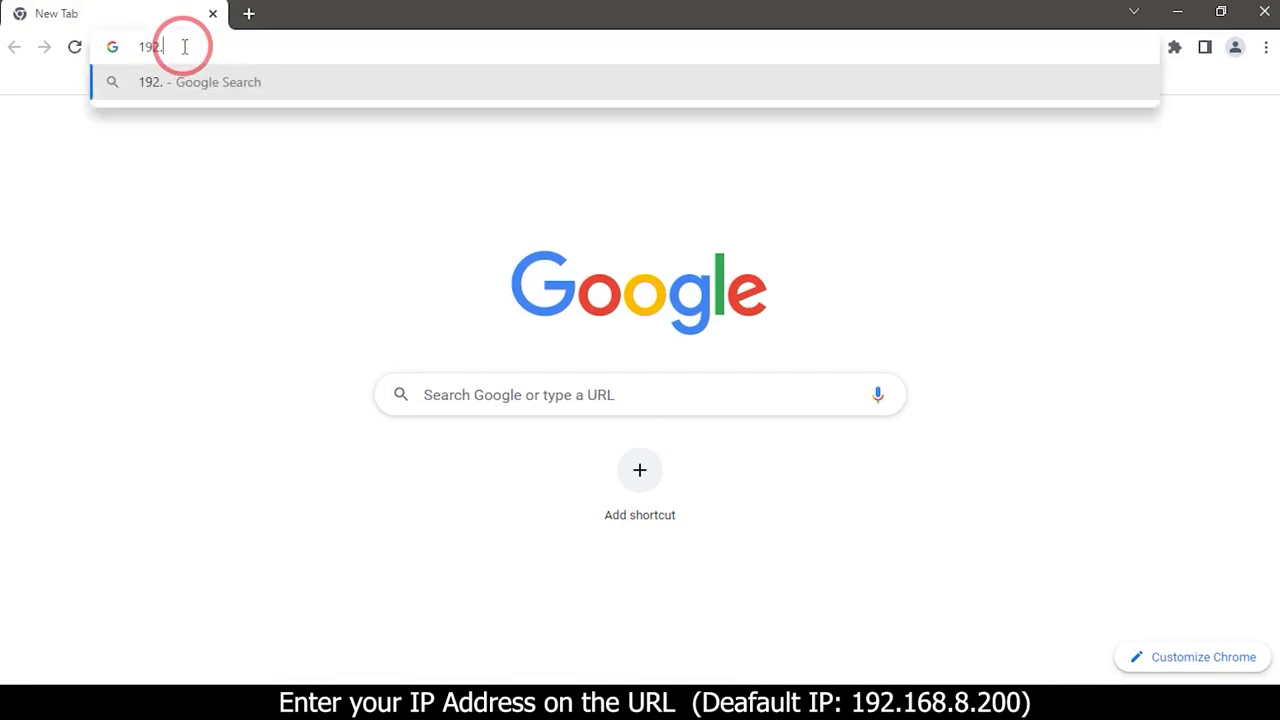
pyautogui.write('.168.')
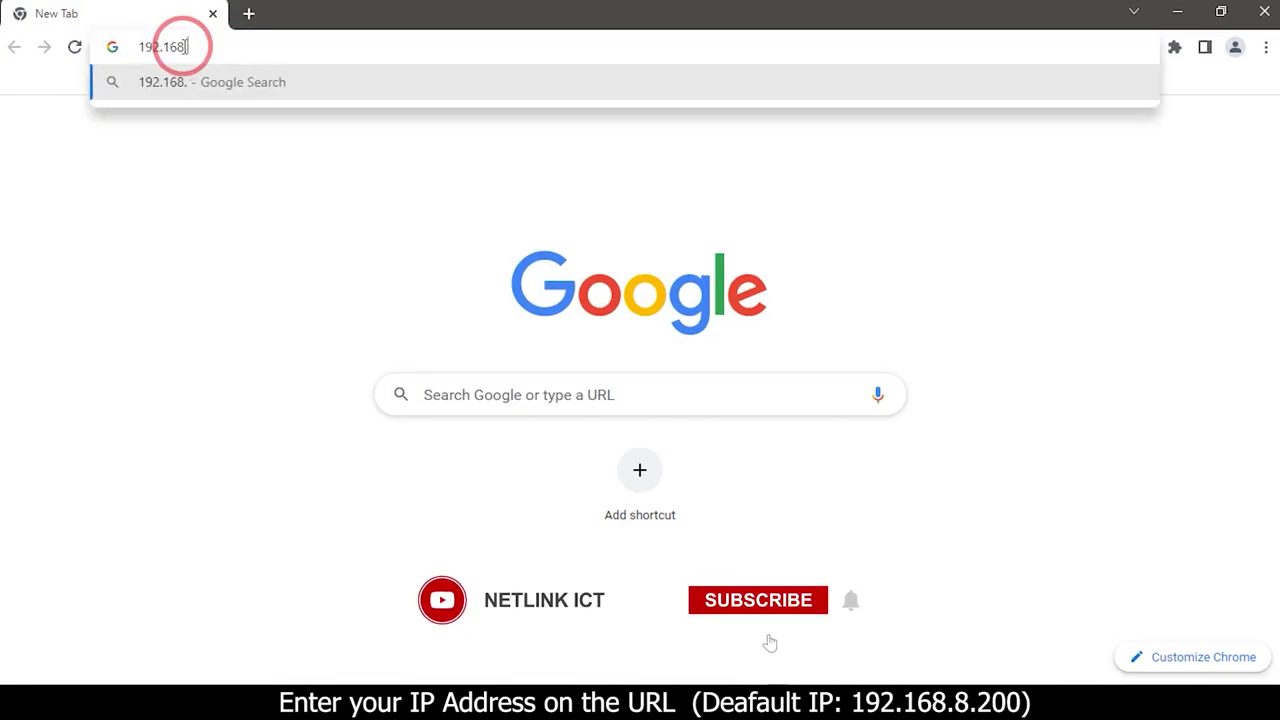
pyautogui.write('8.')
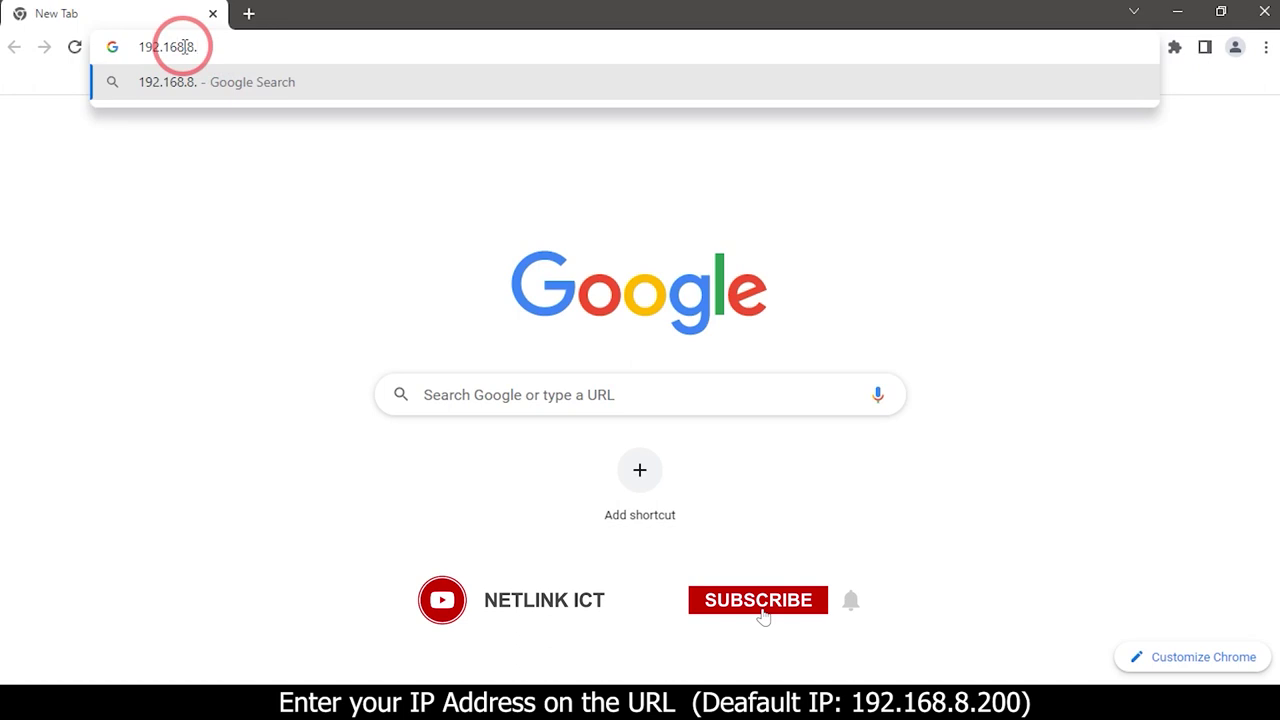
pyautogui.write('200')
pyautogui.press('Return')
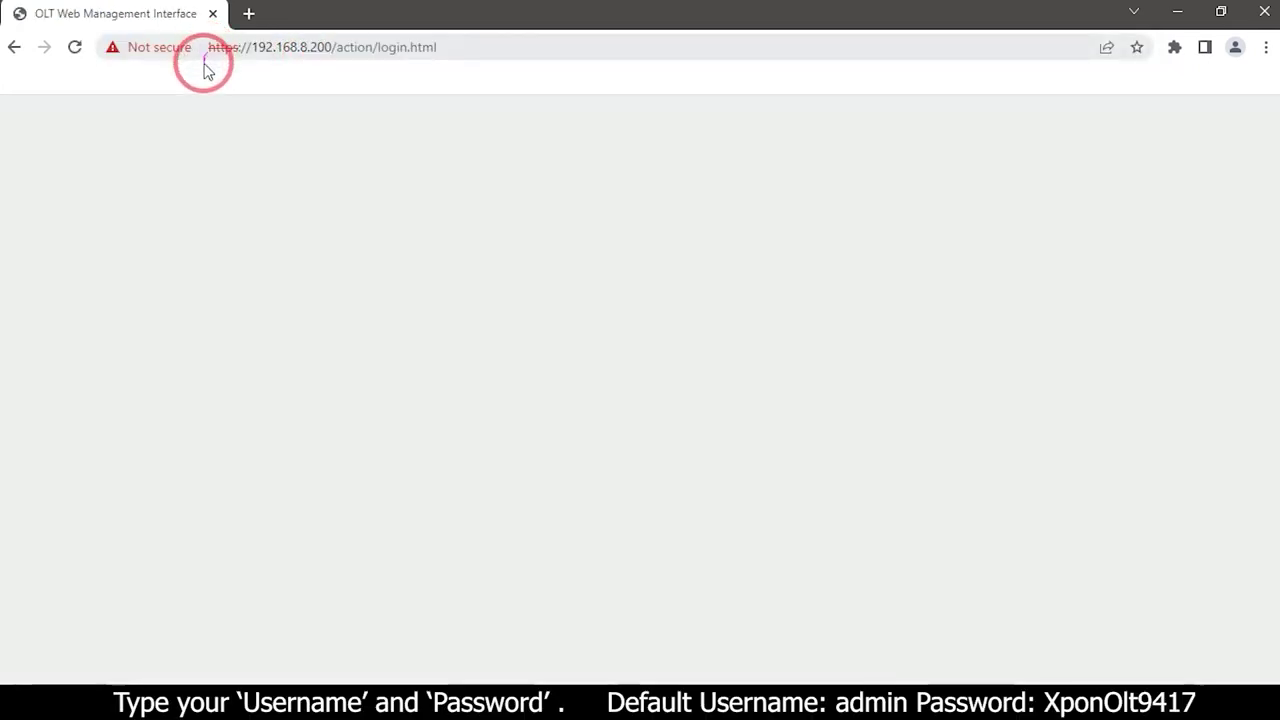
# Step: Log in with the administrator username, password and the displayed verification code
pyautogui.click(675, 297)
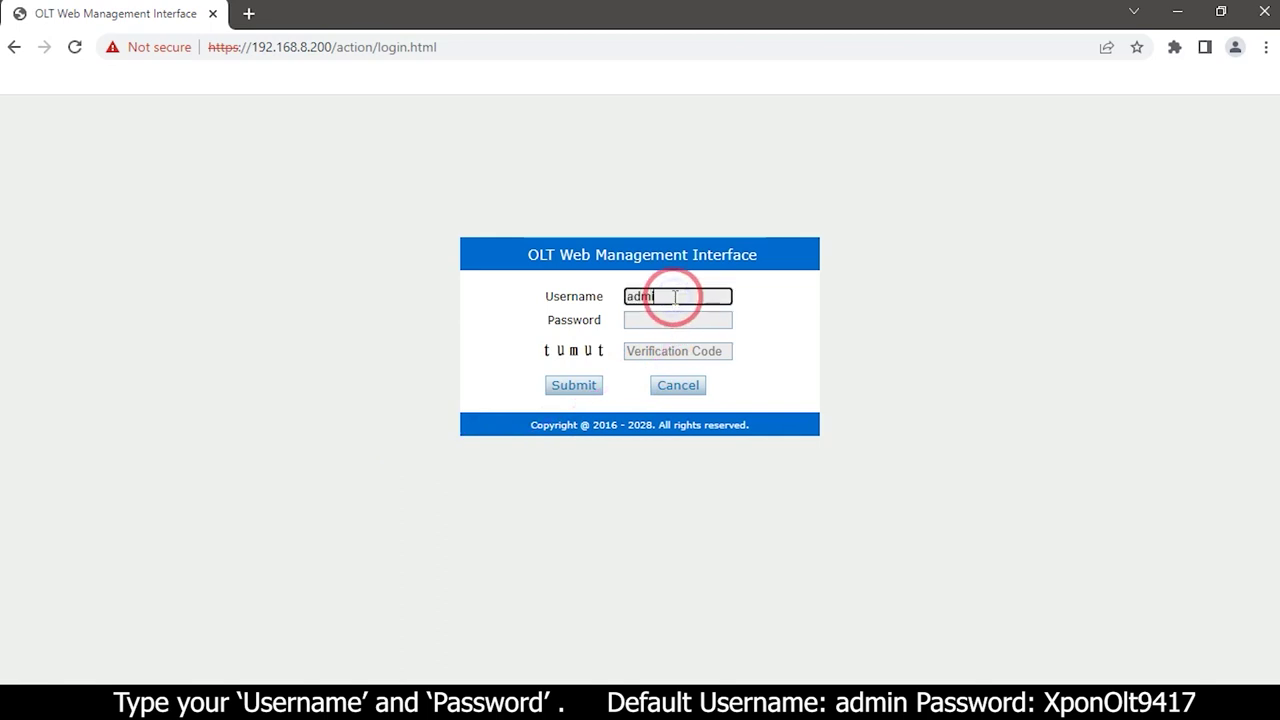
pyautogui.click(662, 323)
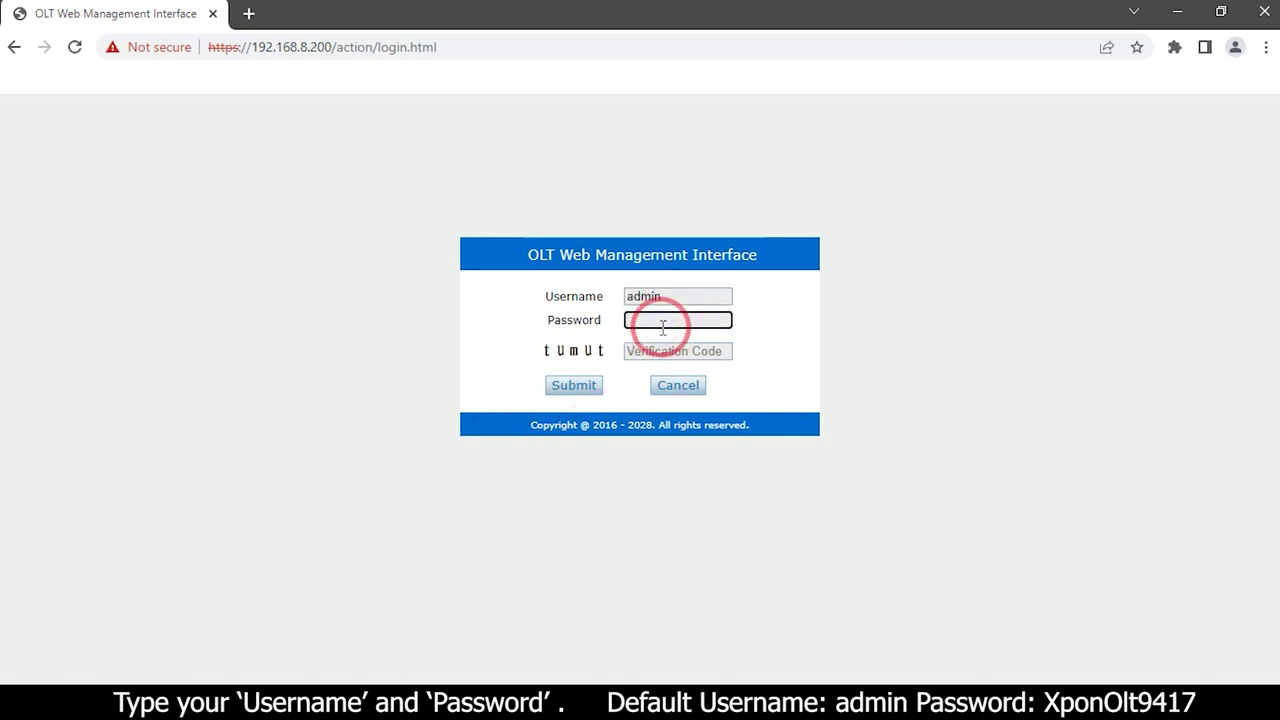
pyautogui.click(638, 352)
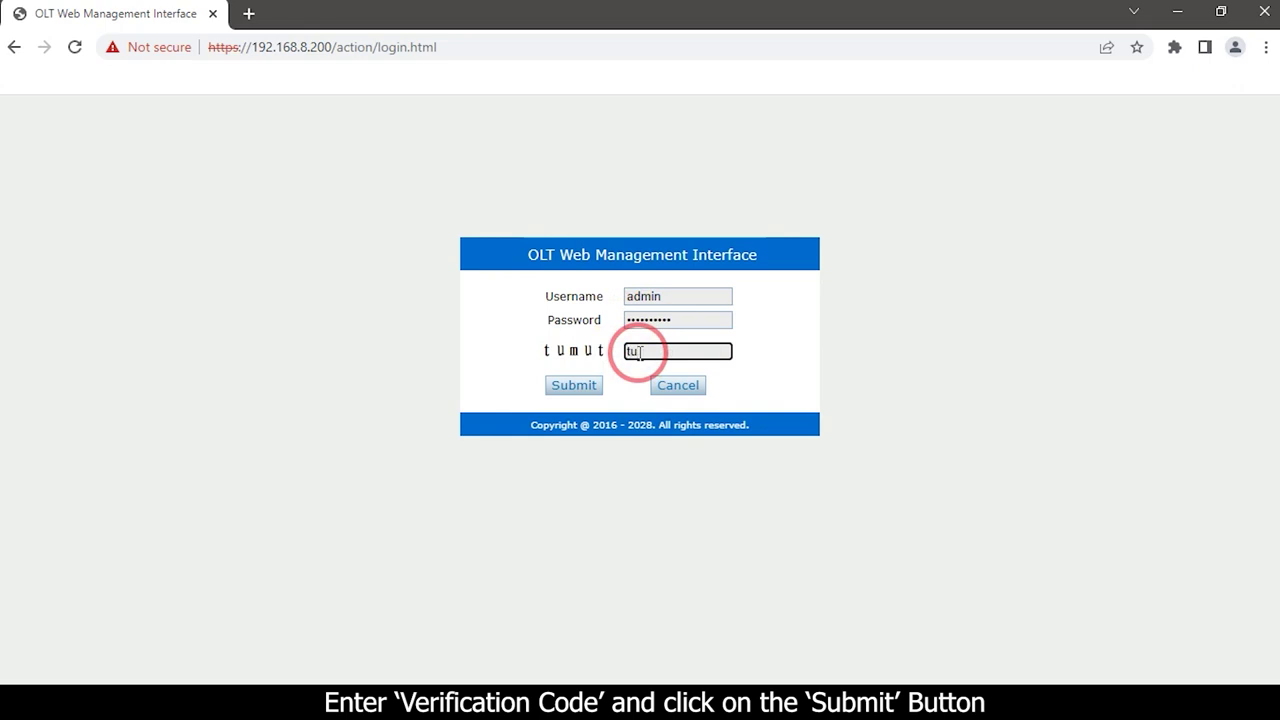
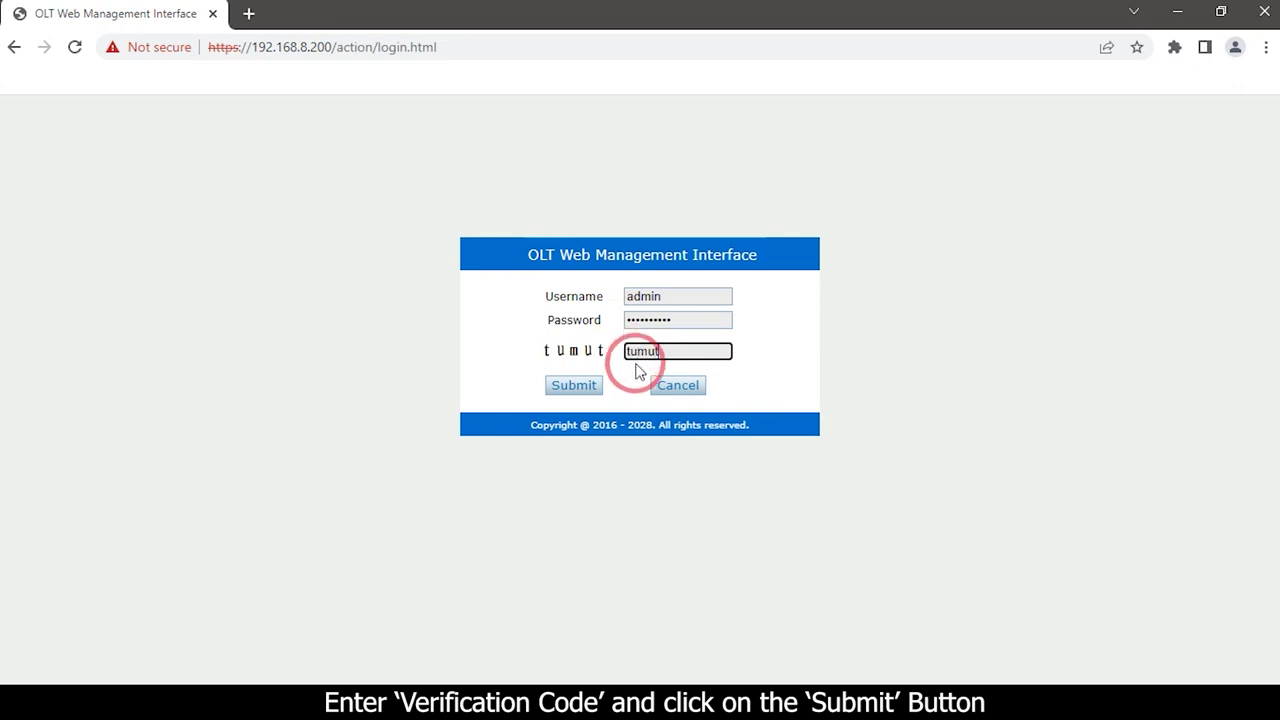
pyautogui.click(574, 385)
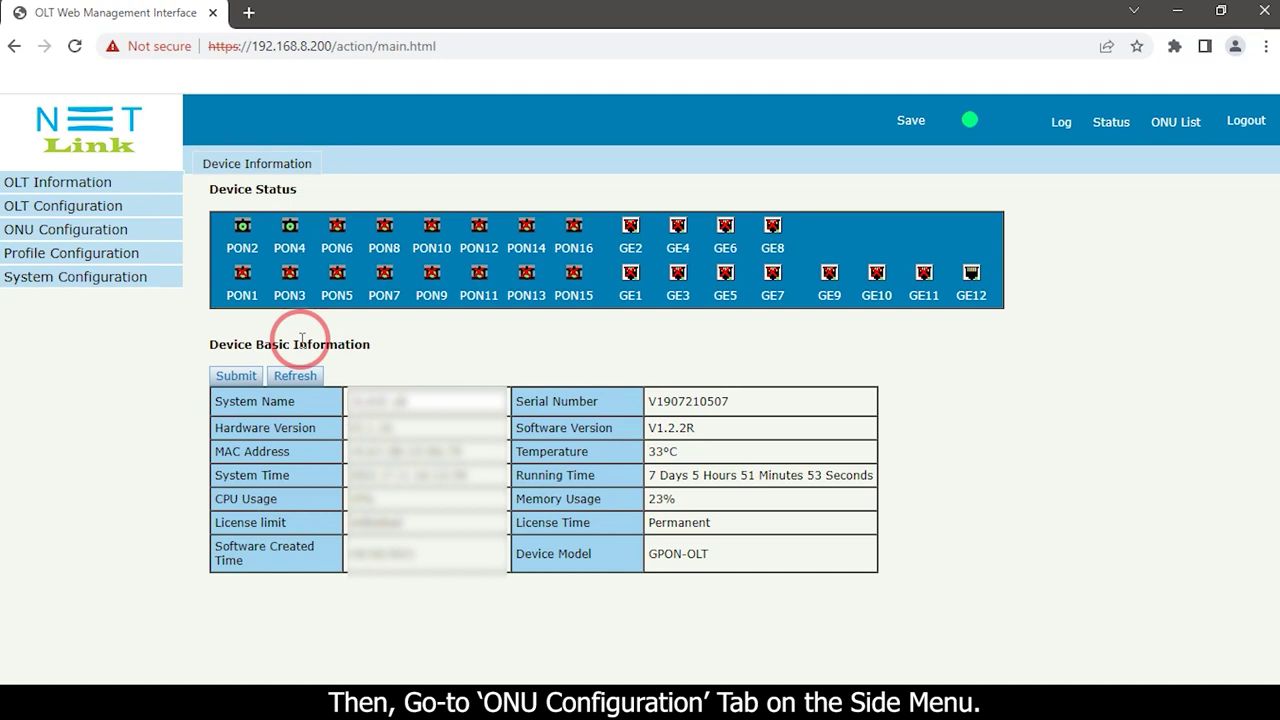
# Step: Open ONU Configuration to view the ONU AuthList with two online ONUs on PON4
pyautogui.click(72, 233)
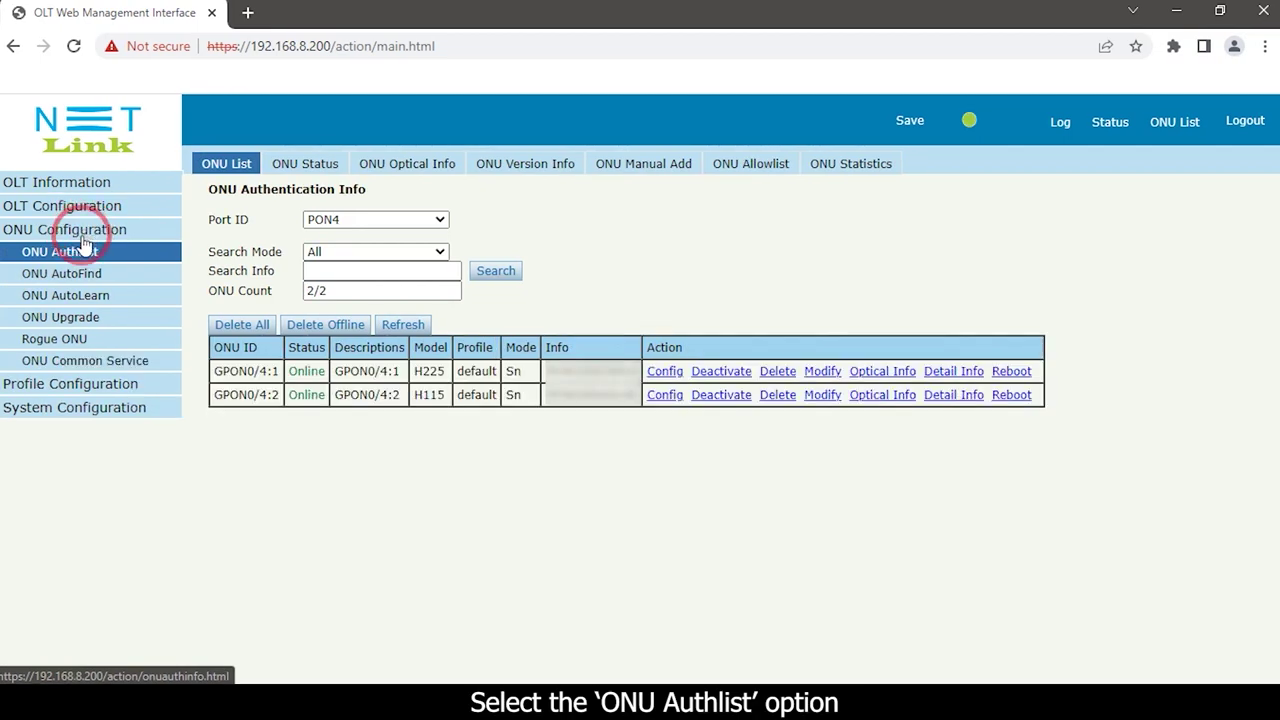
# Step: Choose PON3 as the Port ID, which lists no ONUs (0/0)
pyautogui.click(84, 252)
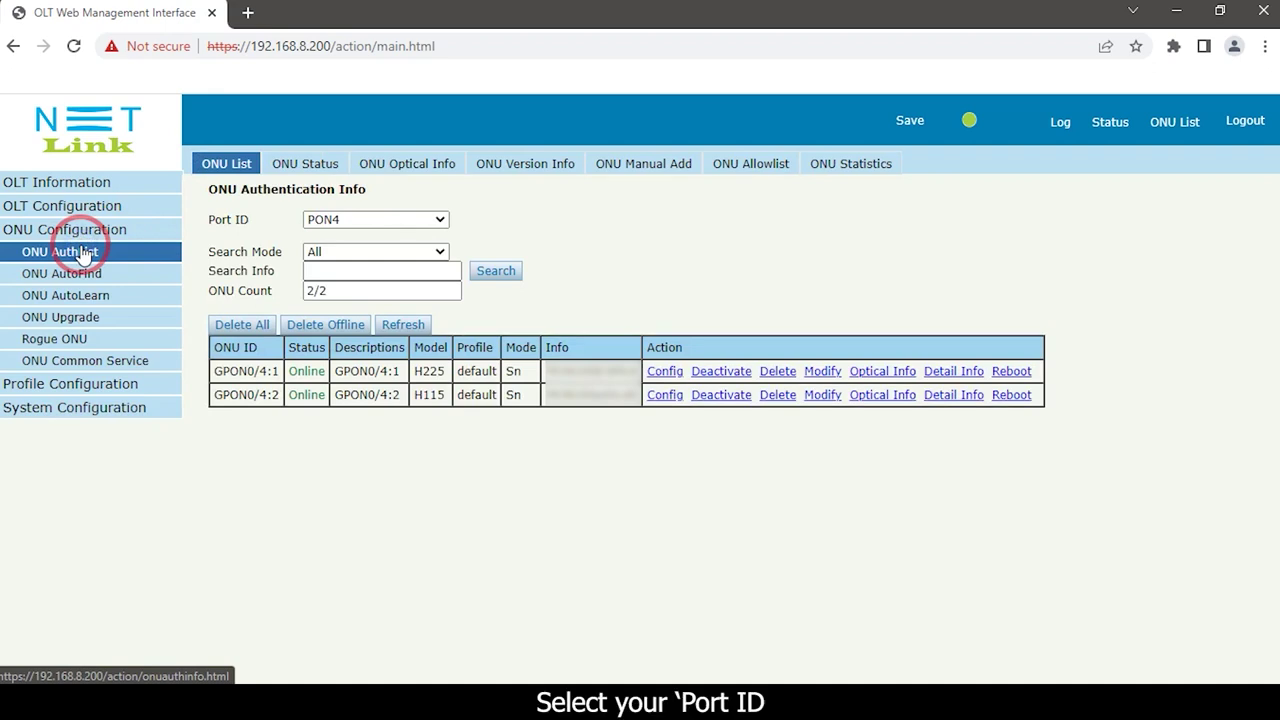
pyautogui.click(371, 216)
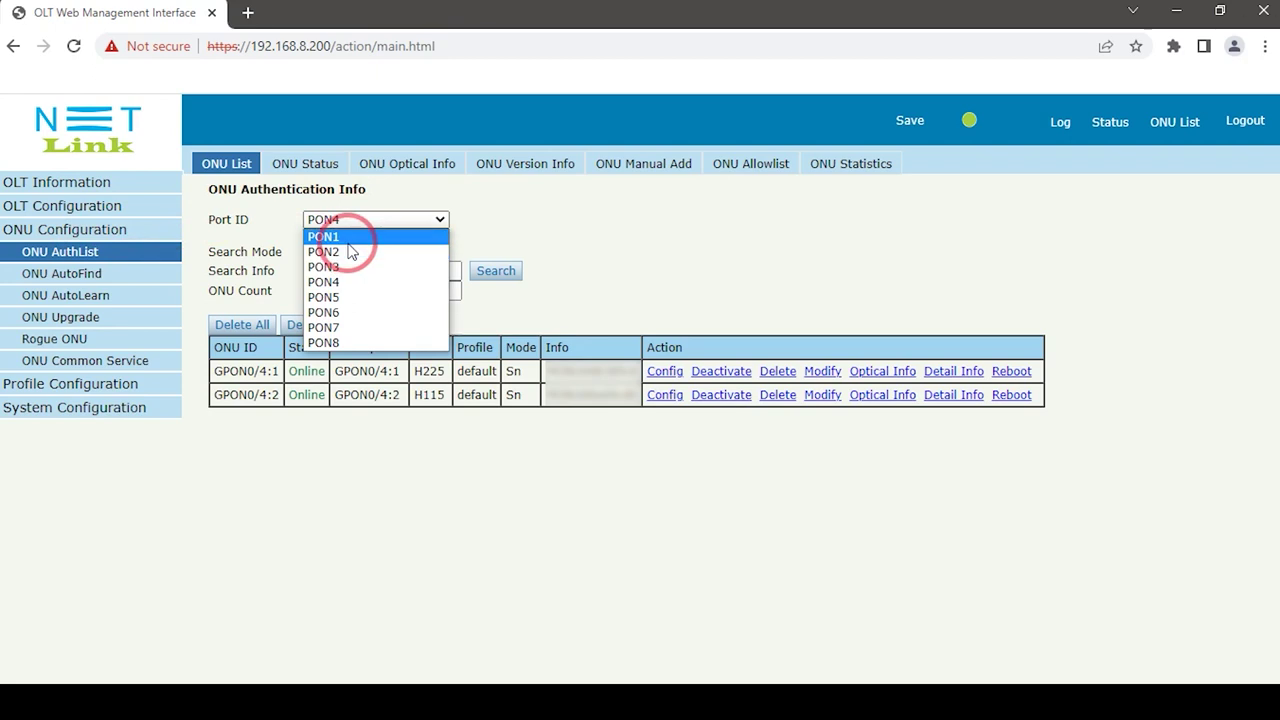
pyautogui.click(345, 266)
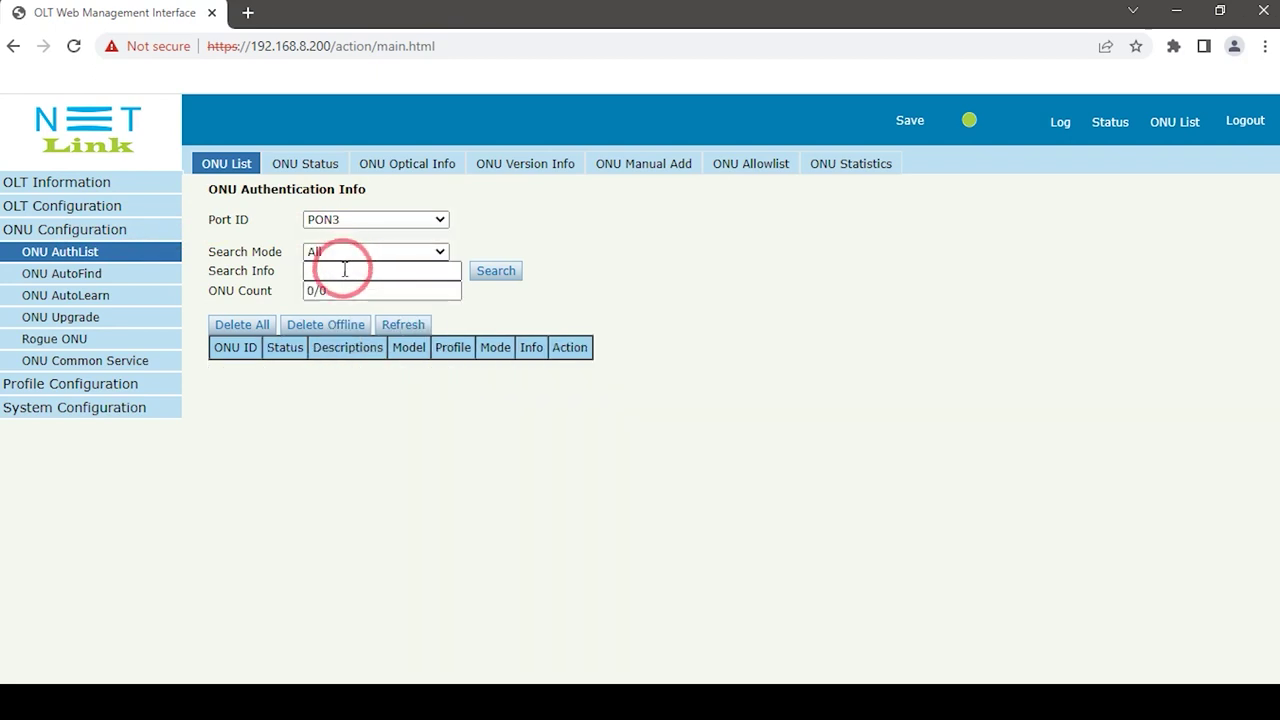
pyautogui.moveTo(337, 326)
pyautogui.mouseDown()
pyautogui.moveTo(608, 343)
pyautogui.moveTo(372, 210)
pyautogui.moveTo(177, 300)
pyautogui.moveTo(472, 258)
pyautogui.mouseUp()
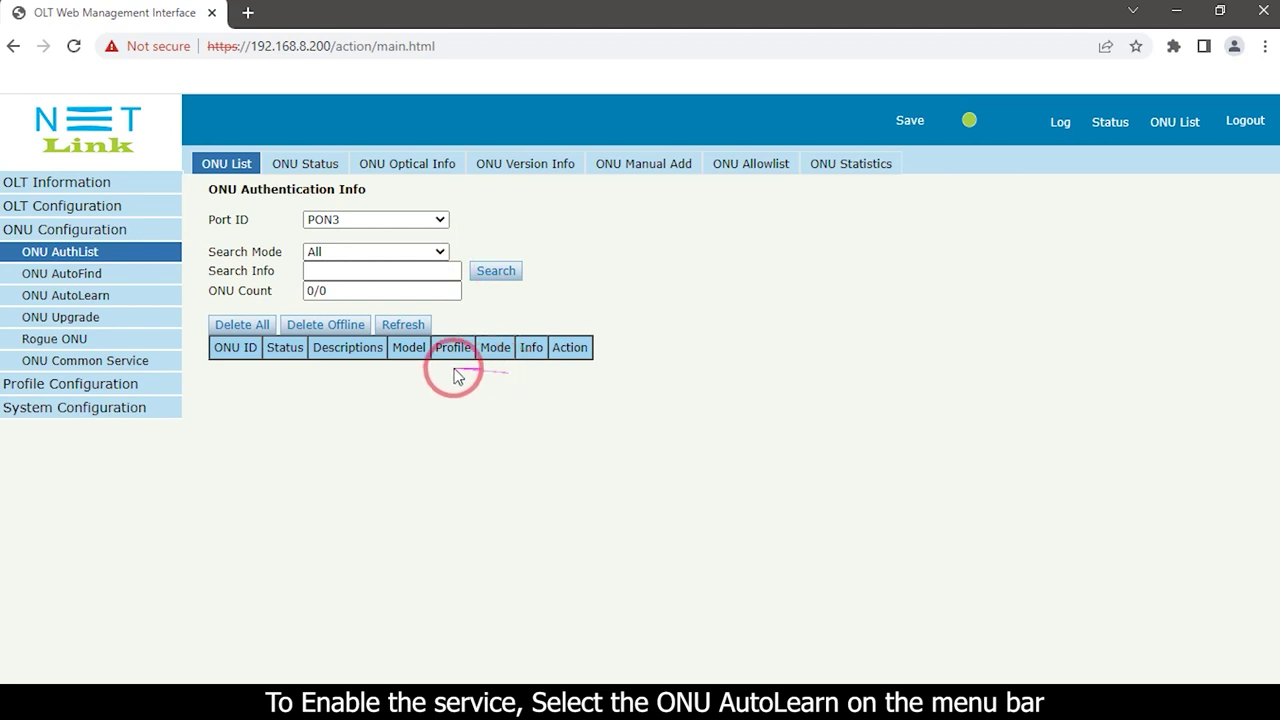
pyautogui.click(108, 298)
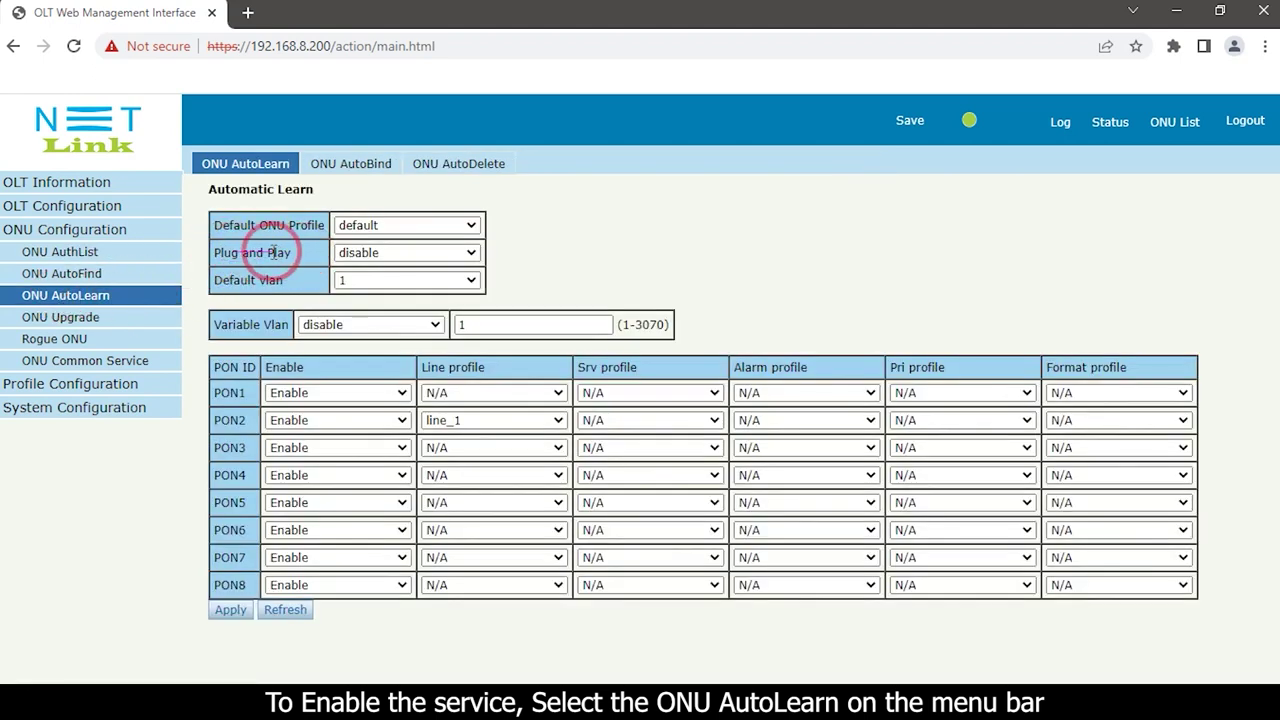
# Step: Set Plug and Play to enable on ONU AutoLearn, apply, and confirm the warning
pyautogui.click(372, 256)
pyautogui.click(355, 280)
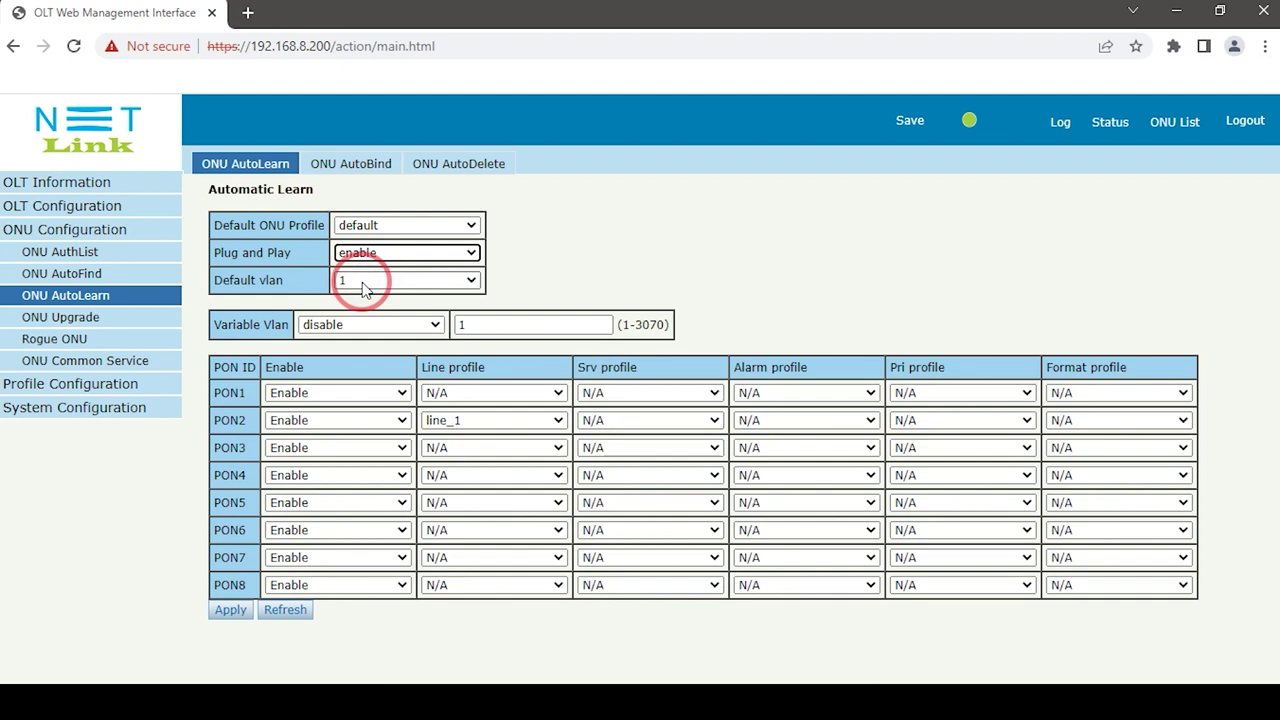
pyautogui.click(231, 612)
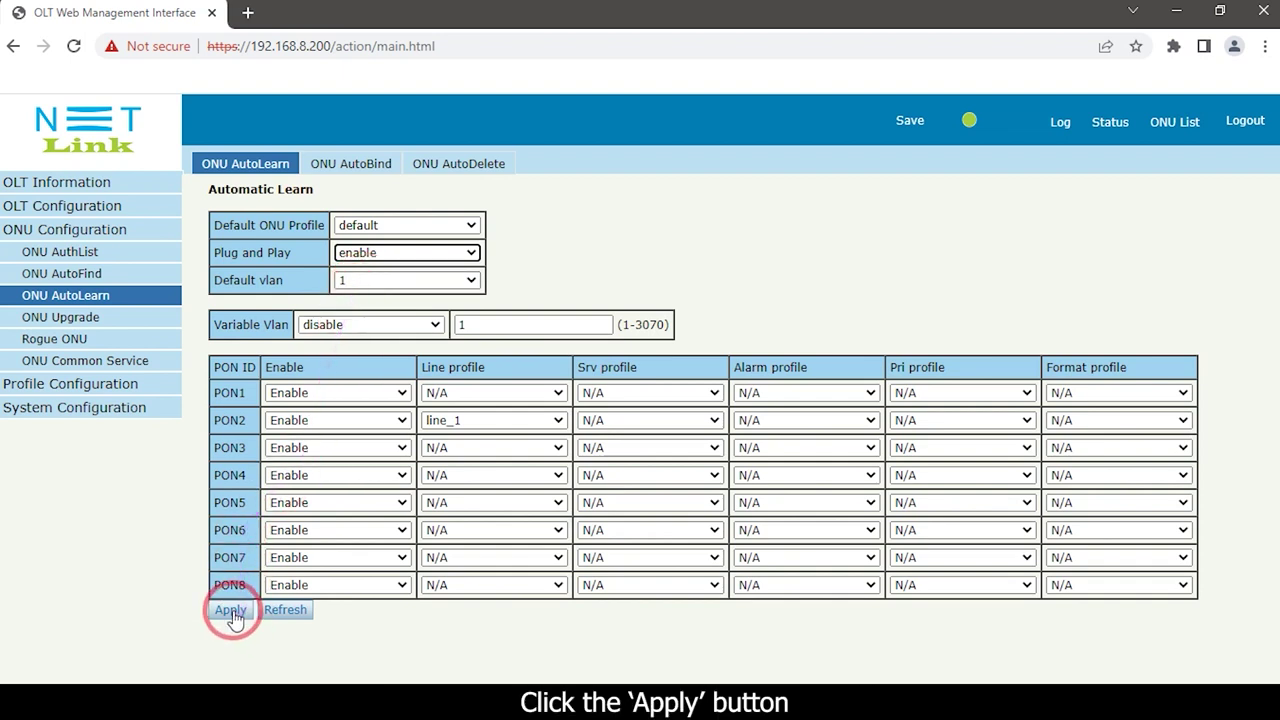
pyautogui.click(231, 612)
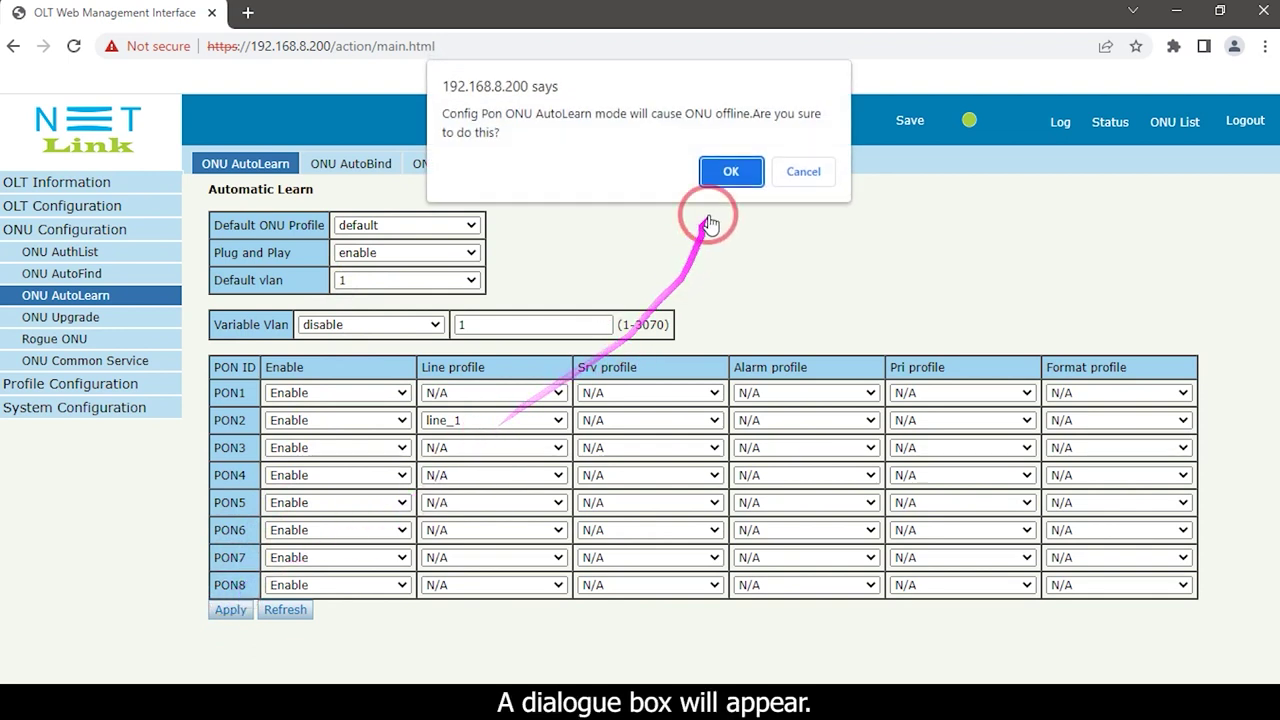
pyautogui.click(726, 178)
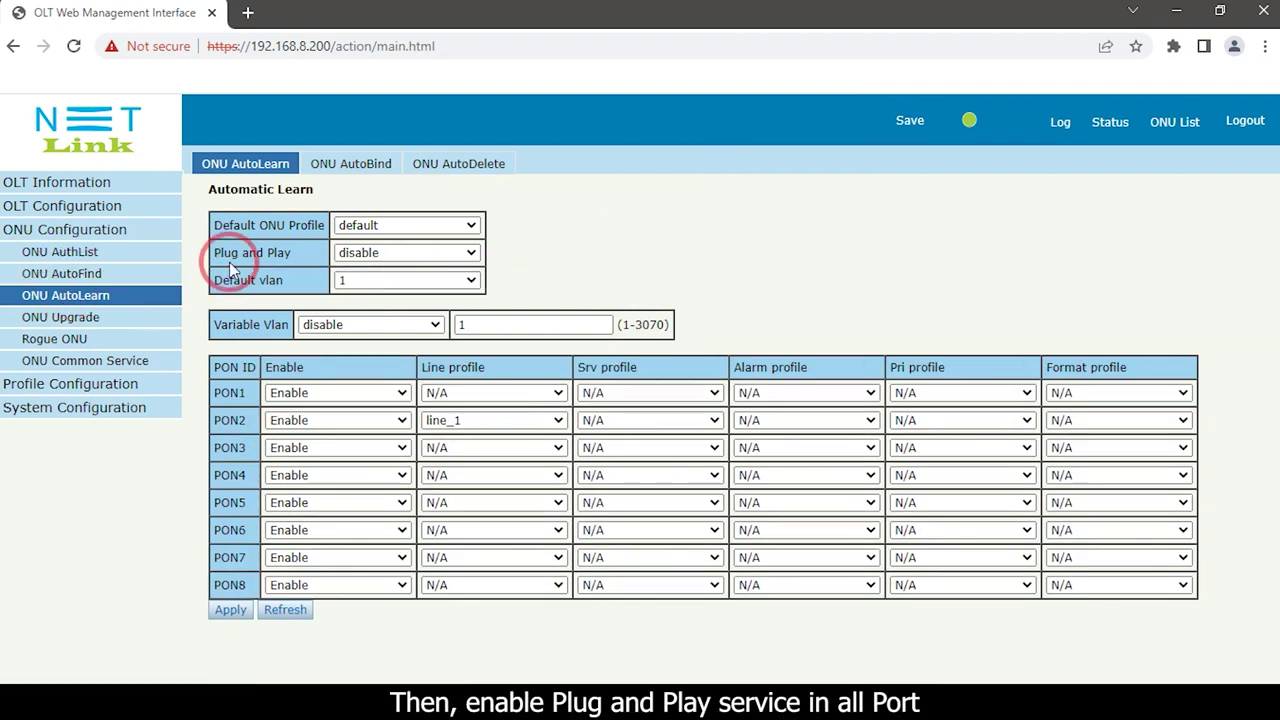
# Step: Set Plug and Play to enable and auto-learn to Enable for PON1 through PON4
pyautogui.click(372, 254)
pyautogui.click(362, 284)
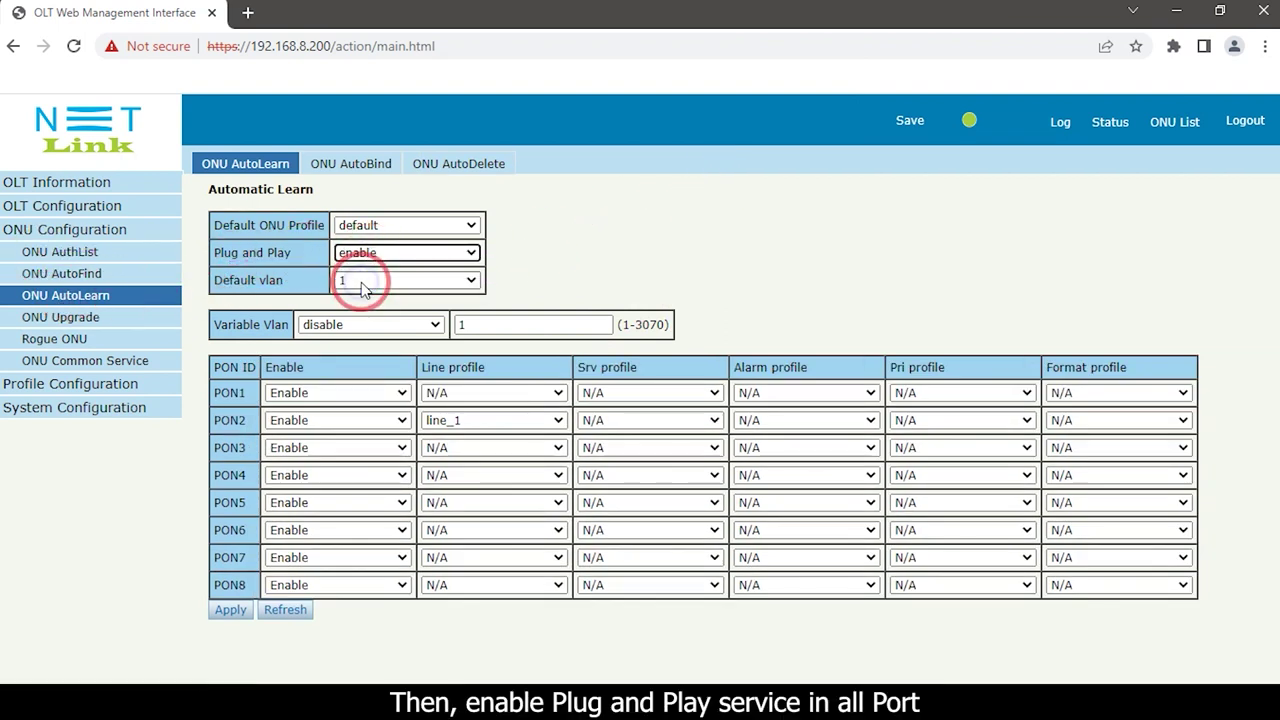
pyautogui.click(355, 409)
pyautogui.click(349, 424)
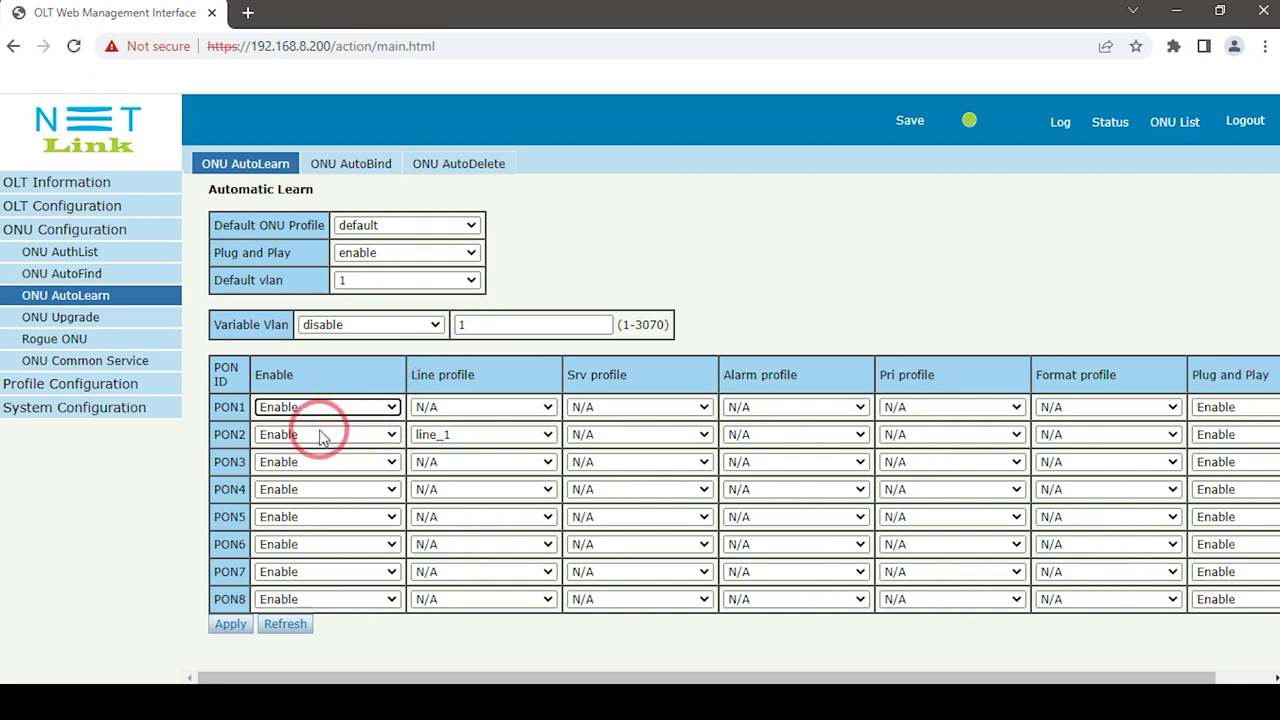
pyautogui.click(314, 434)
pyautogui.click(306, 464)
pyautogui.click(305, 478)
pyautogui.click(294, 490)
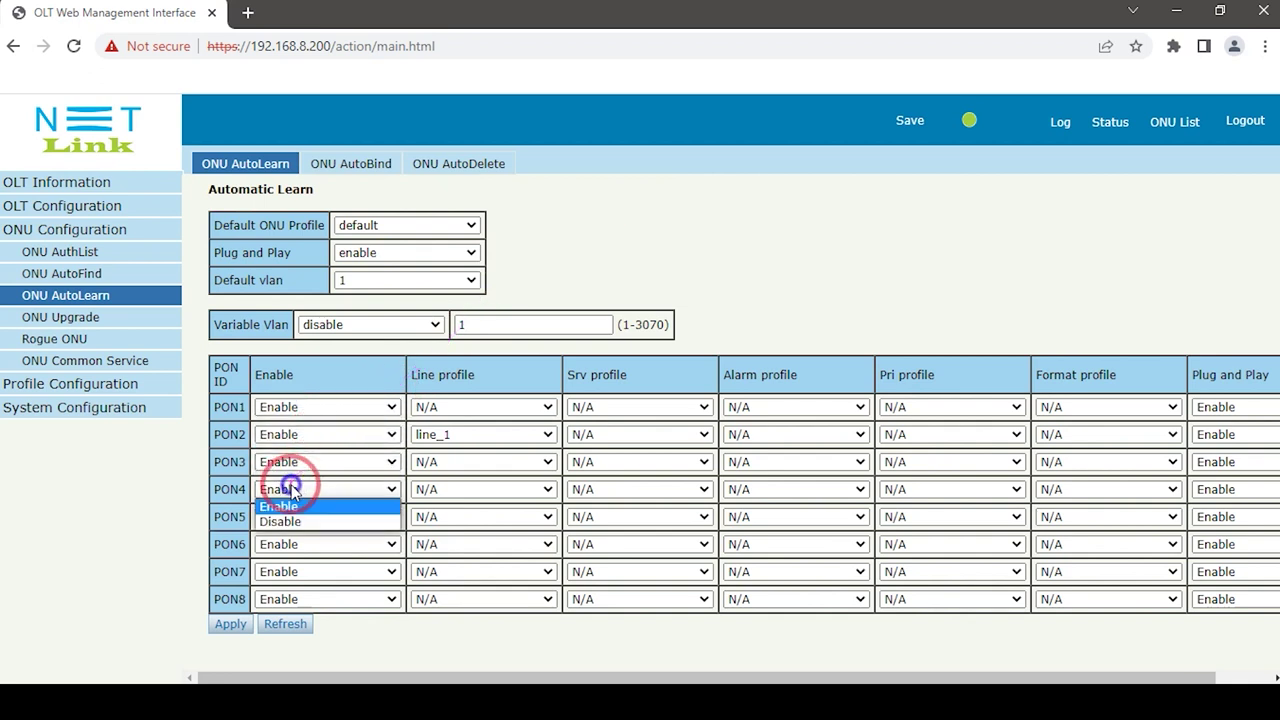
pyautogui.click(294, 506)
# Step: Enable auto-learn on PON5 through PON8, then apply and confirm the mode change
pyautogui.click(288, 519)
pyautogui.click(288, 530)
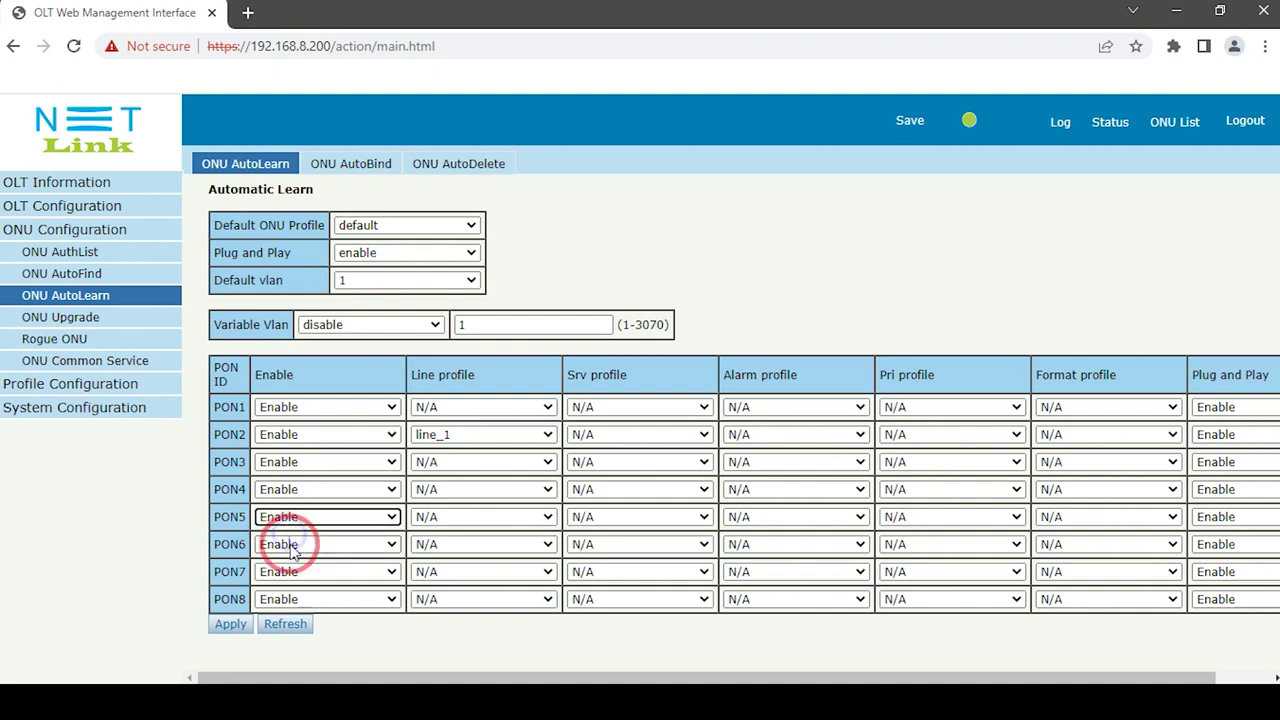
pyautogui.click(287, 544)
pyautogui.click(287, 558)
pyautogui.click(287, 572)
pyautogui.click(285, 586)
pyautogui.click(284, 600)
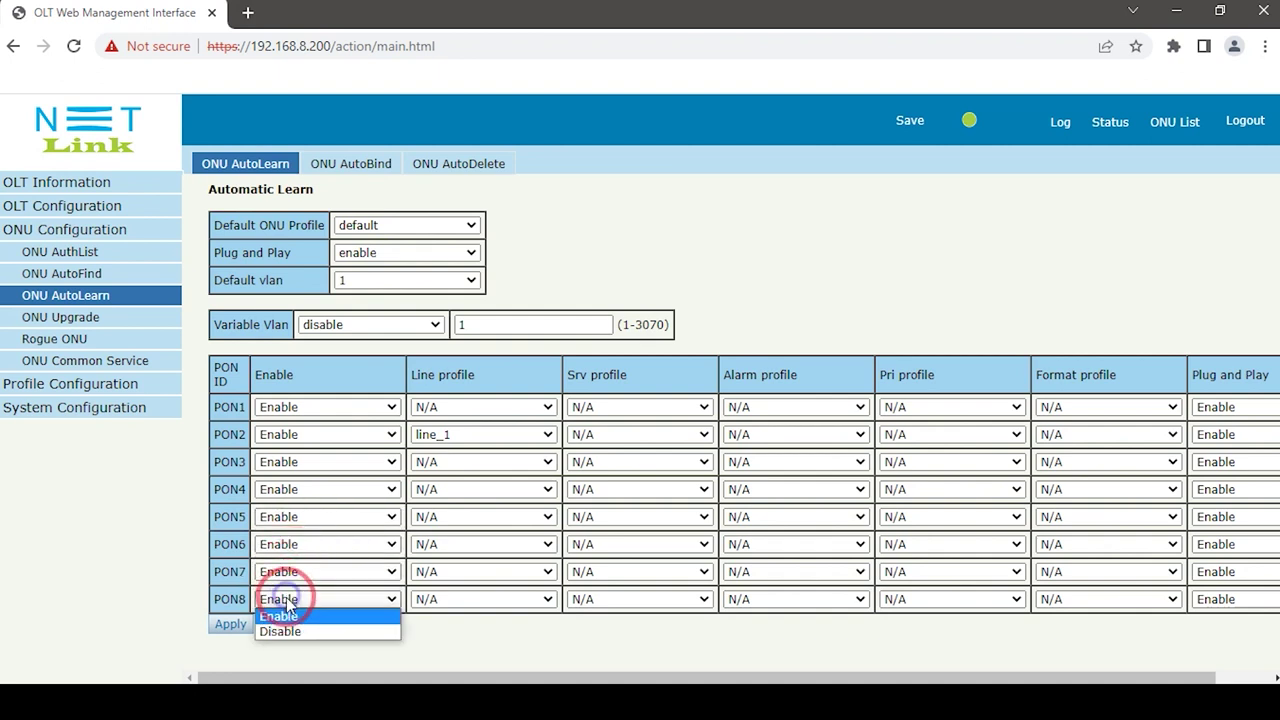
pyautogui.click(283, 624)
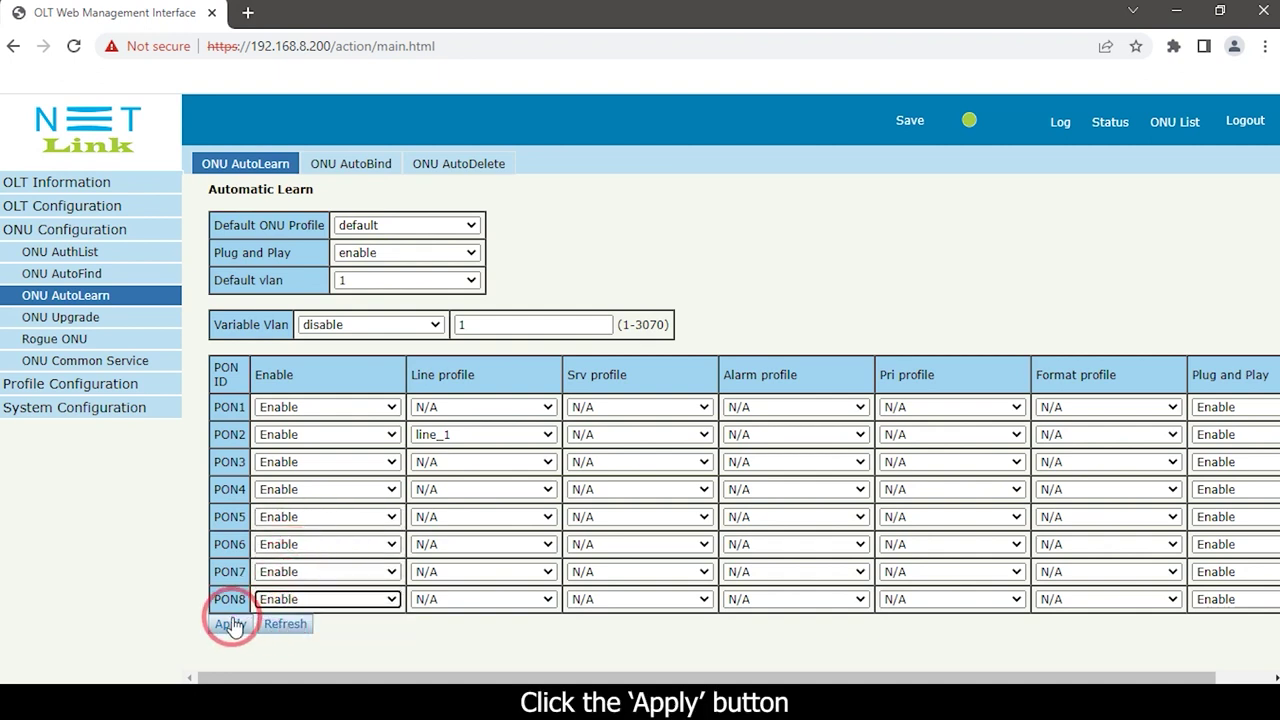
pyautogui.click(231, 624)
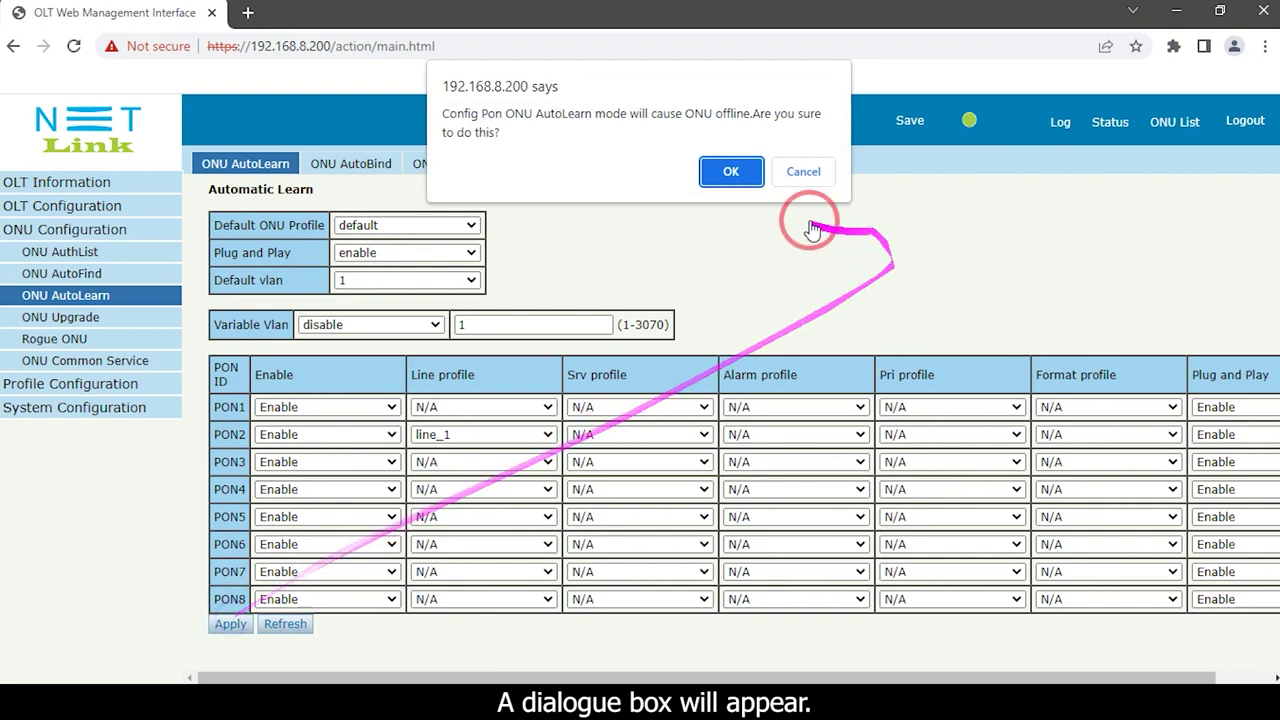
pyautogui.click(714, 170)
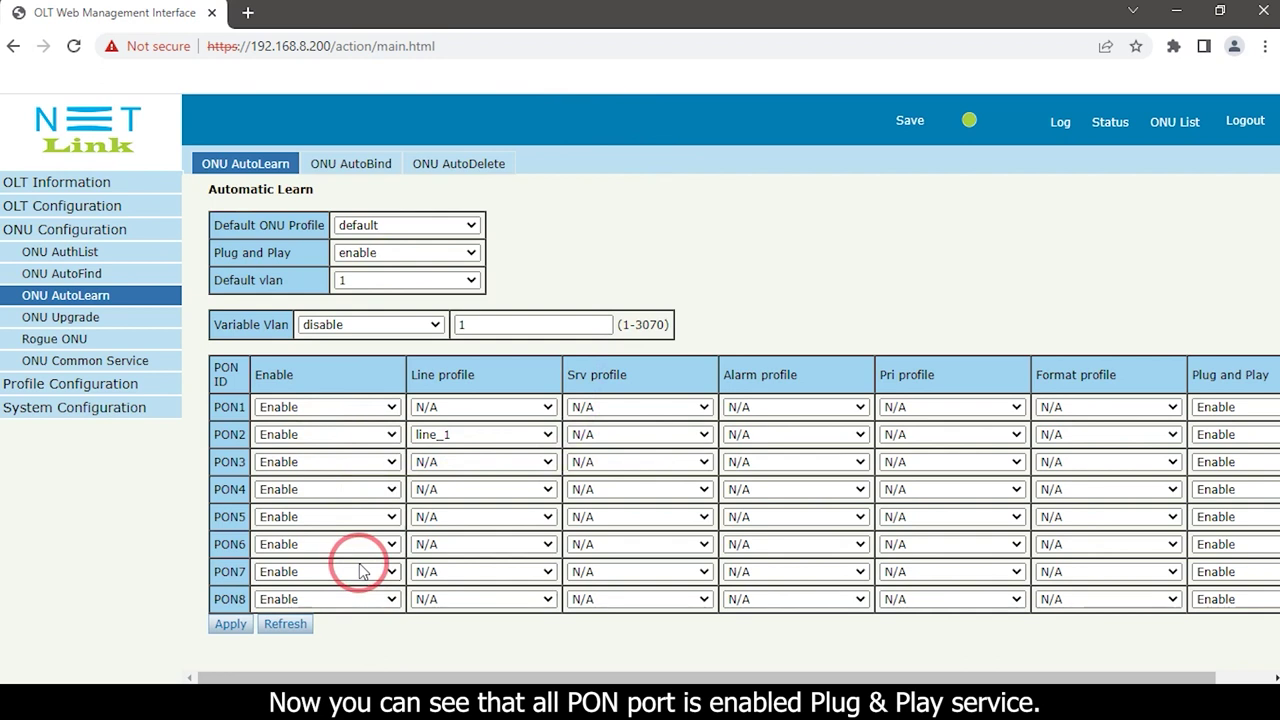
# Step: Refresh the PON3 ONU AuthList to show two auto-registered online ONUs (2/2)
pyautogui.click(88, 254)
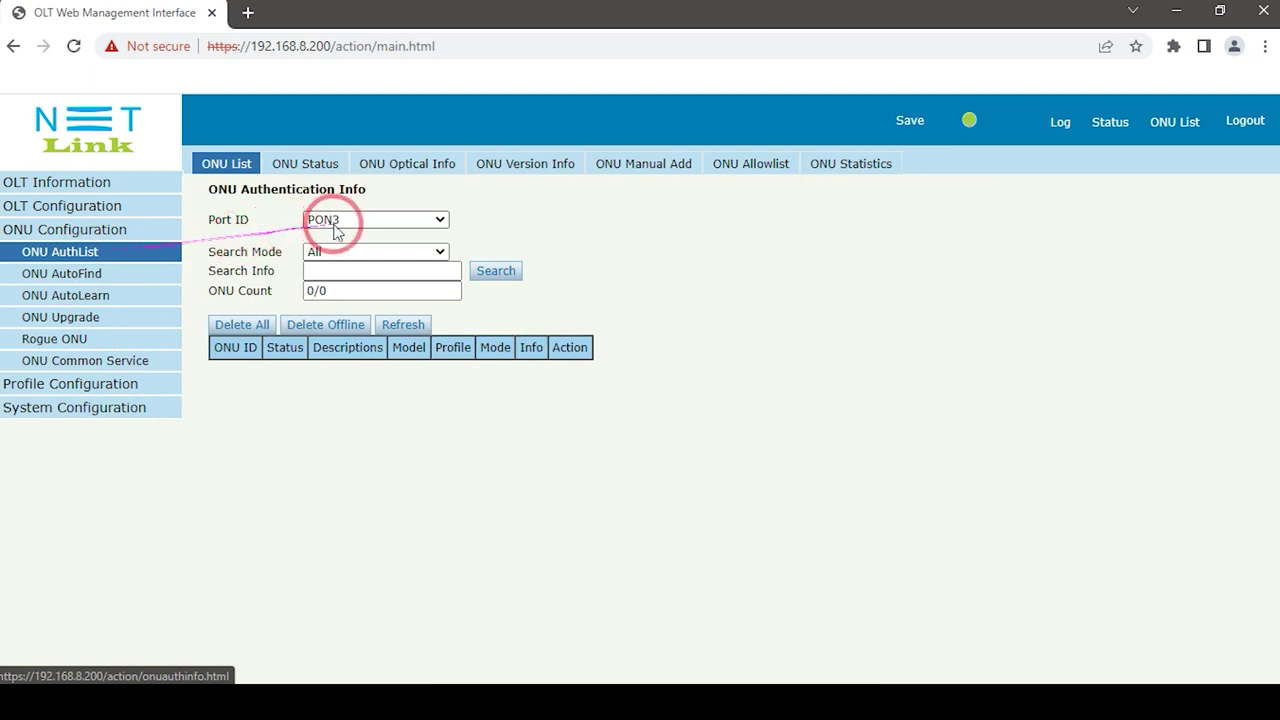
pyautogui.click(414, 326)
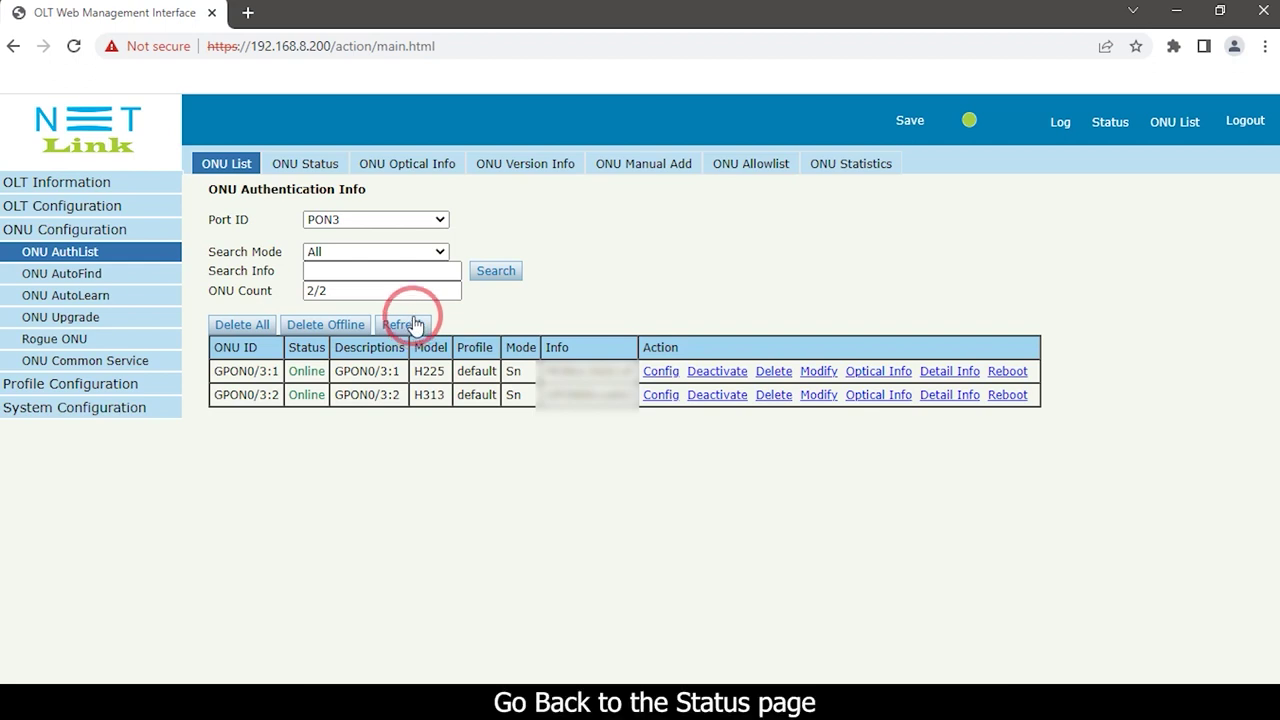
pyautogui.click(83, 188)
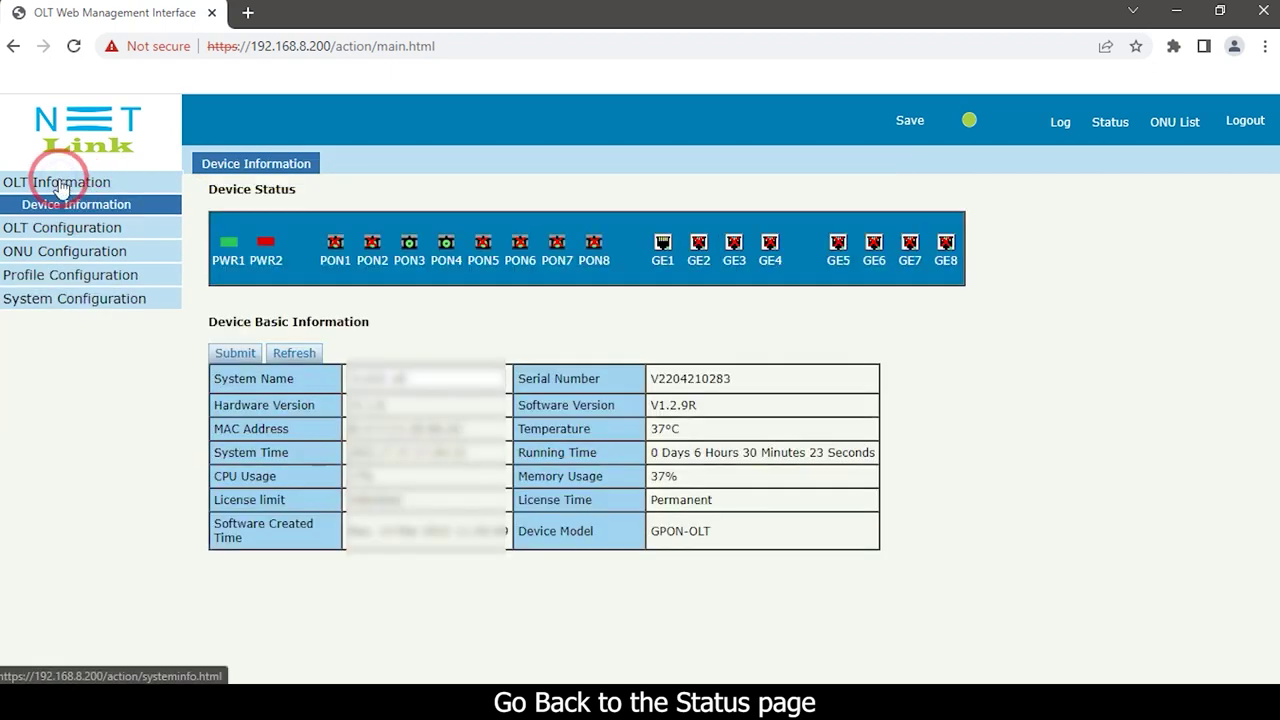